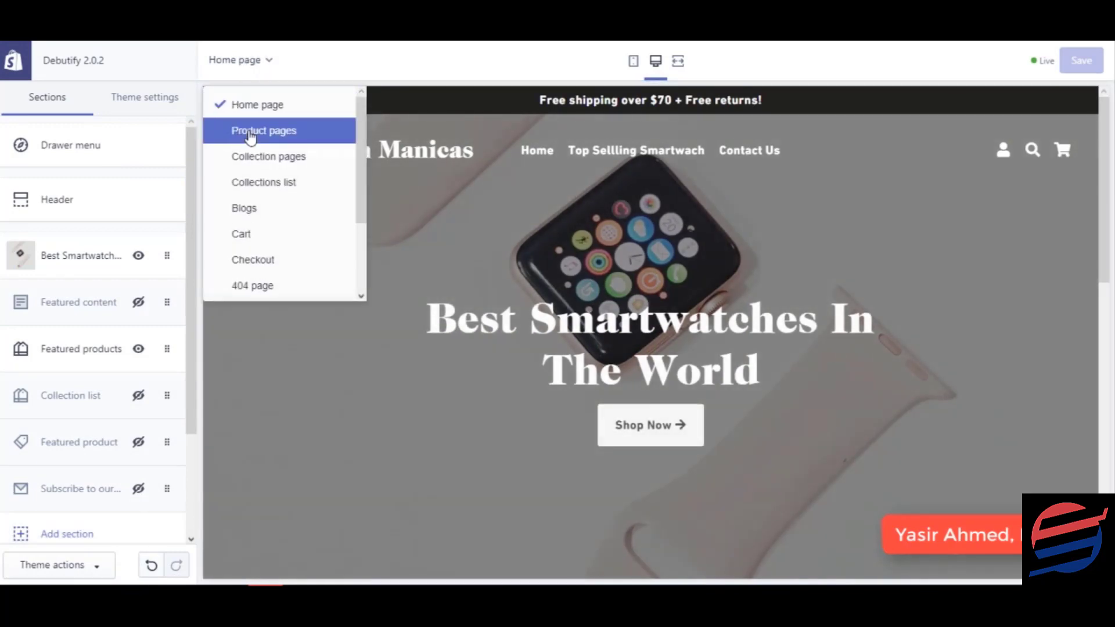
- Switch the editor preview from the home page to the Product pages template
left_click(251, 133)
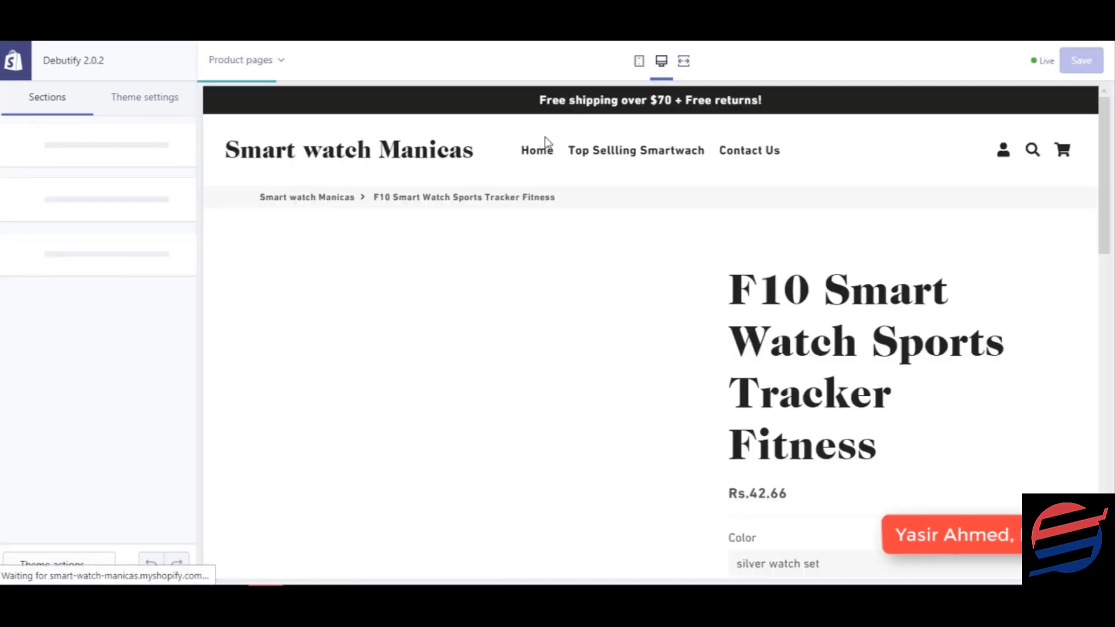
scroll(559, 327, "down", 3)
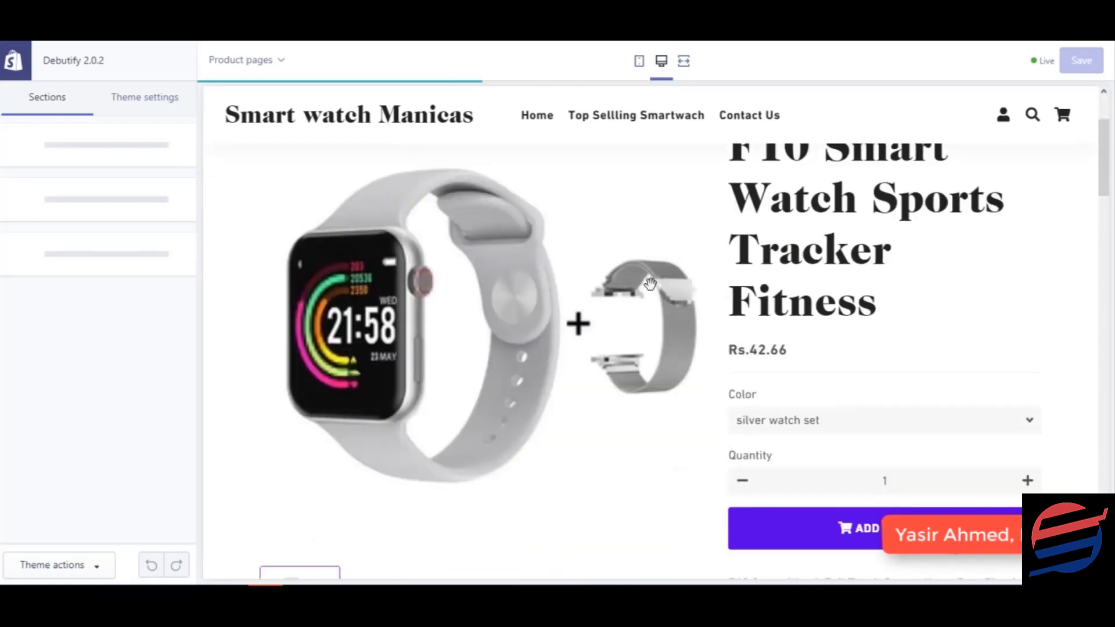
scroll(667, 311, "down", 5)
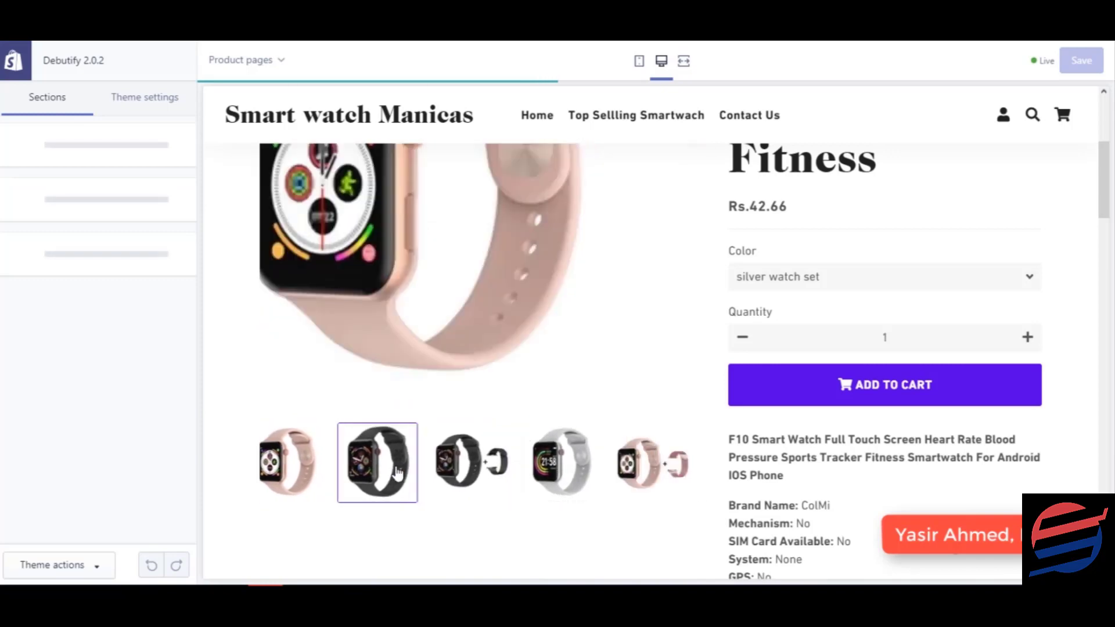
left_click(923, 278)
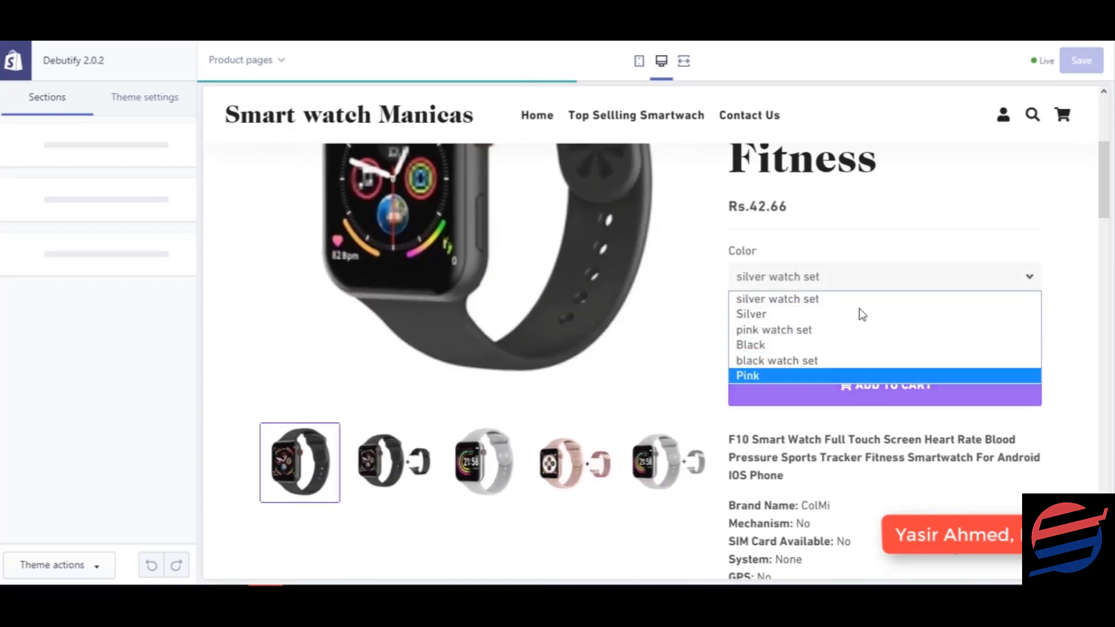
left_click(910, 231)
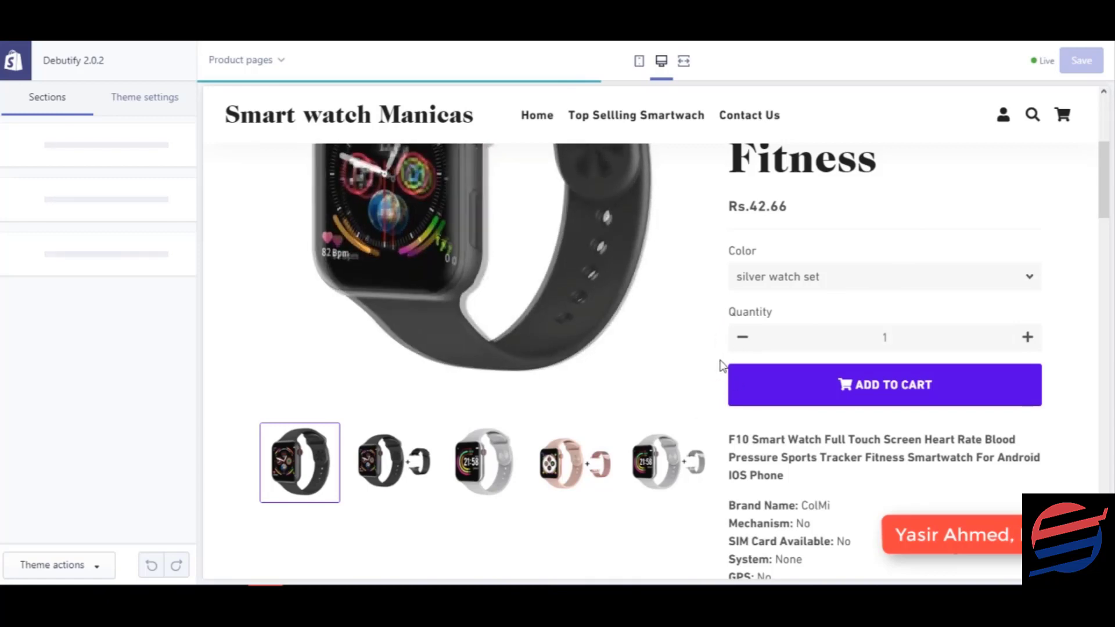
scroll(474, 279, "down", 5)
scroll(798, 275, "down", 10)
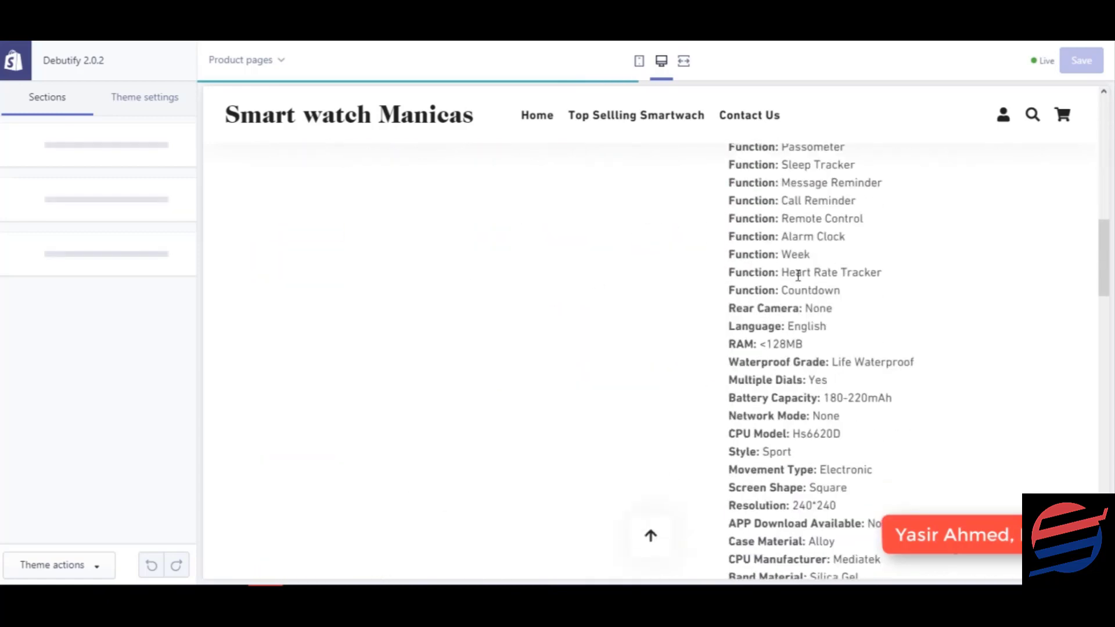
scroll(798, 274, "up", 8)
scroll(798, 274, "up", 4)
scroll(798, 275, "down", 4)
left_click_drag(735, 201, 856, 244)
scroll(832, 331, "down", 8)
left_click(856, 243)
scroll(762, 230, "up", 6)
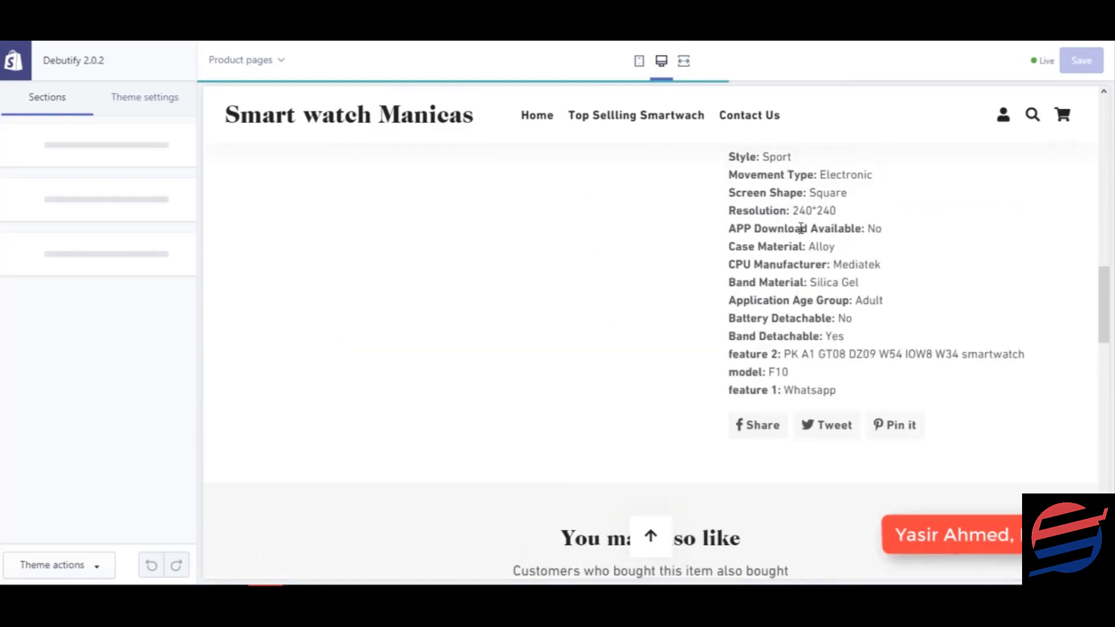
scroll(721, 351, "up", 10)
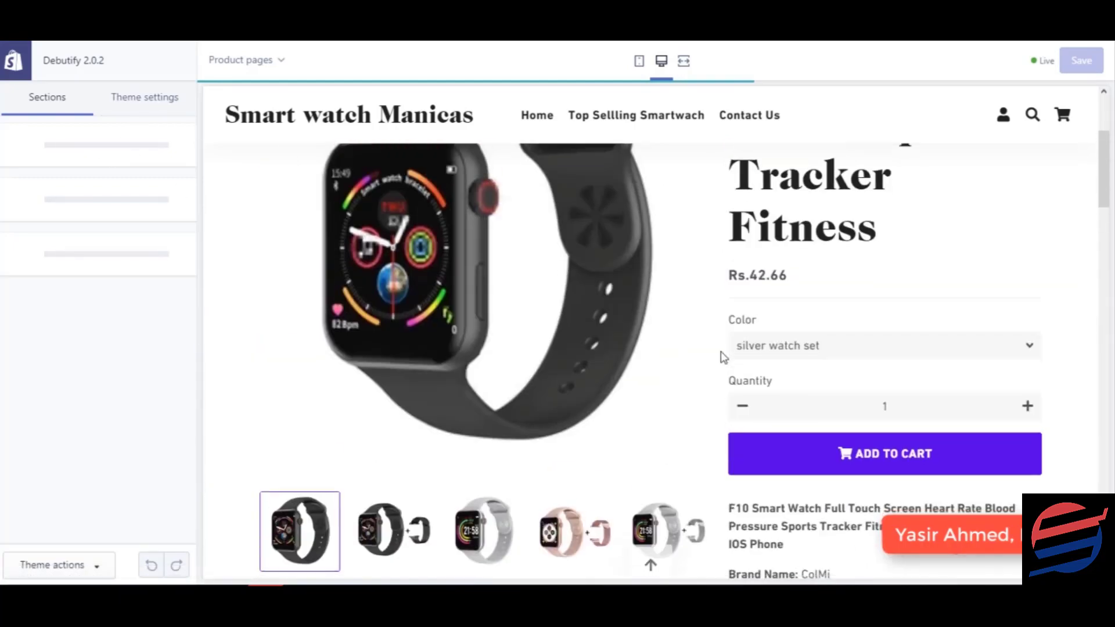
scroll(720, 351, "down", 15)
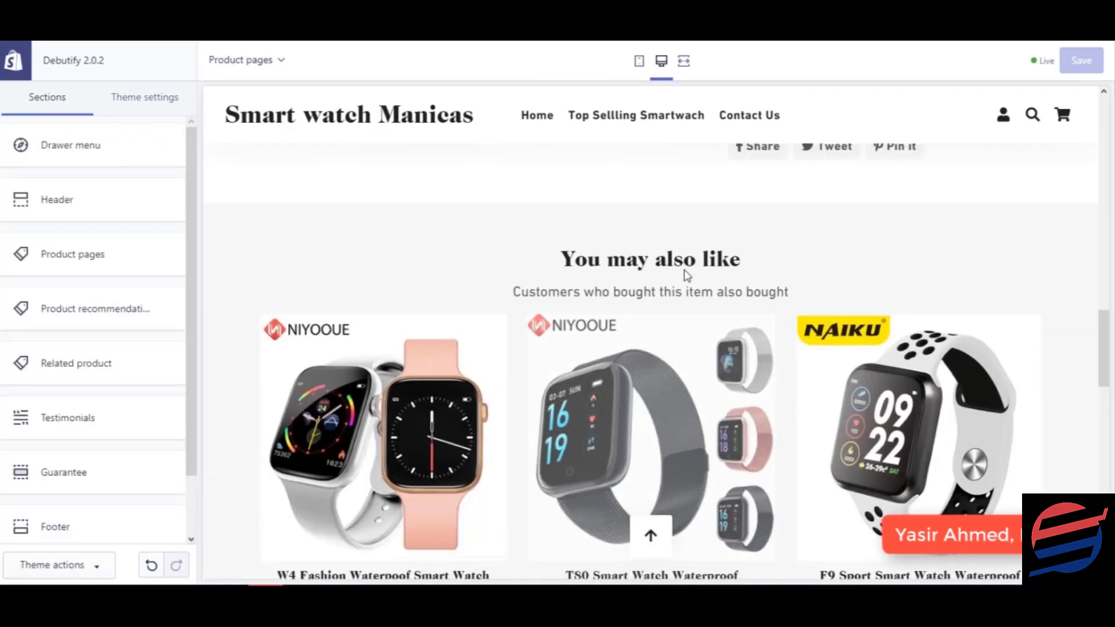
scroll(677, 228, "down", 3)
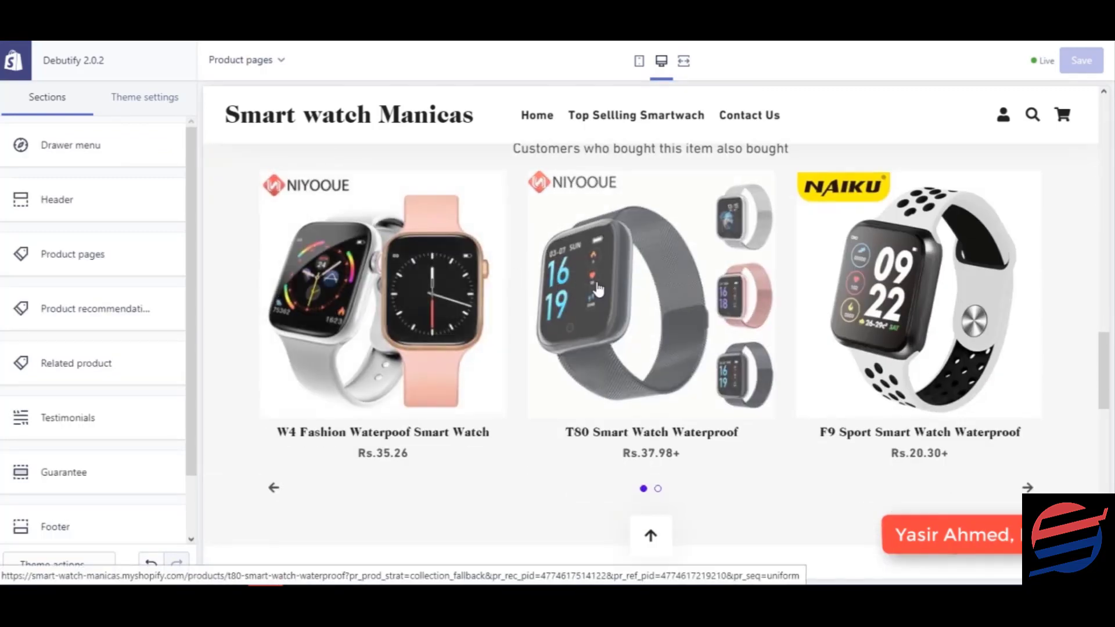
scroll(866, 294, "down", 3)
scroll(870, 301, "down", 2)
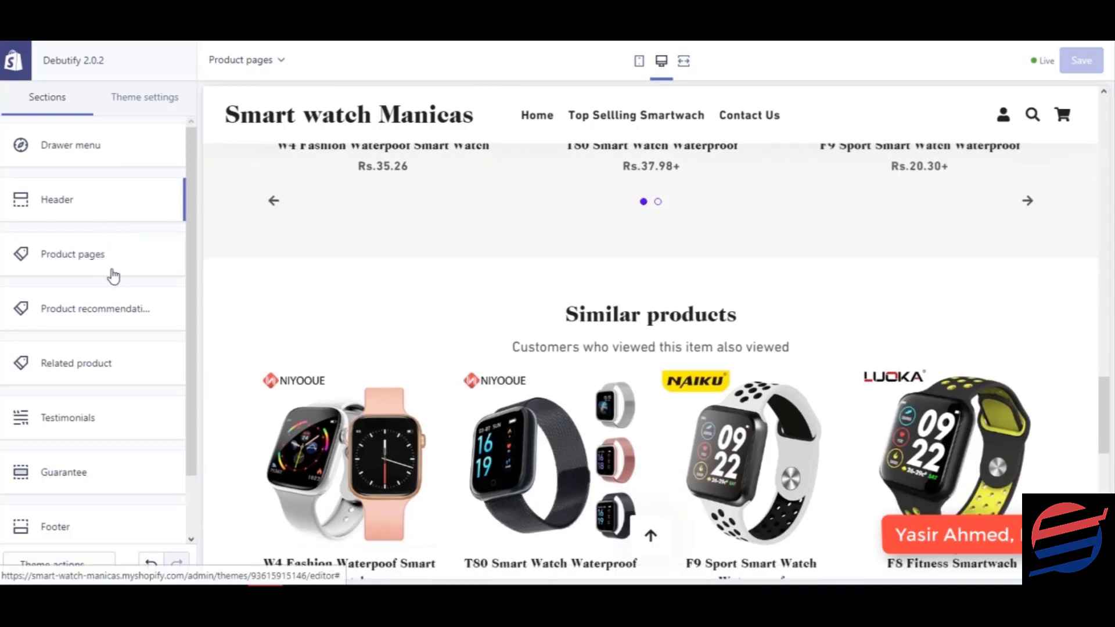
- Open the Related product section settings, after briefly checking Product recommendations
left_click(113, 306)
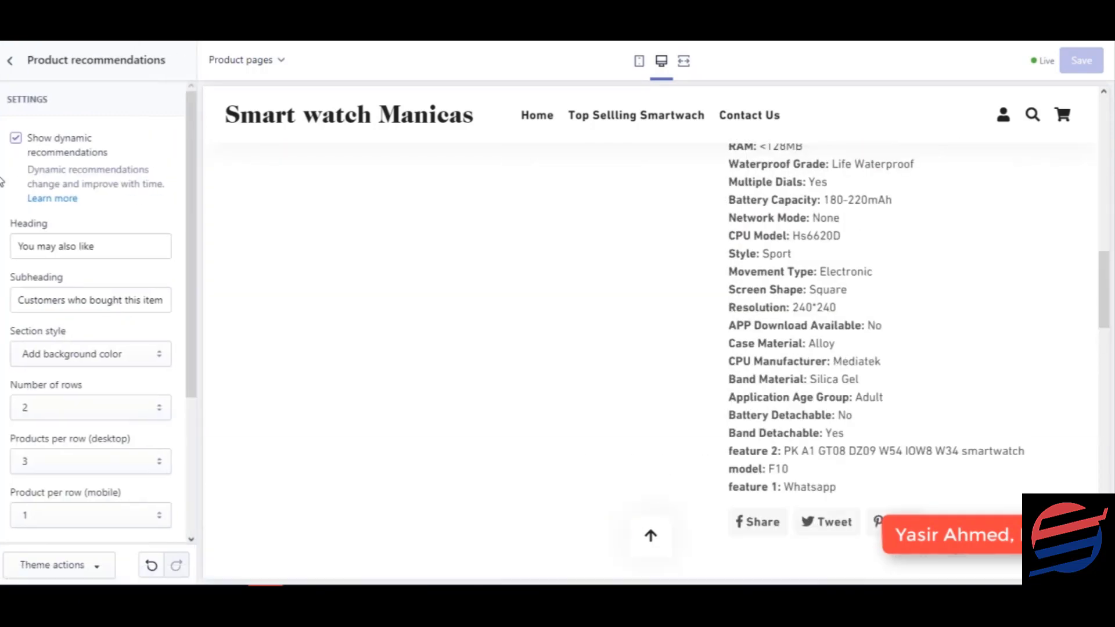
left_click(9, 62)
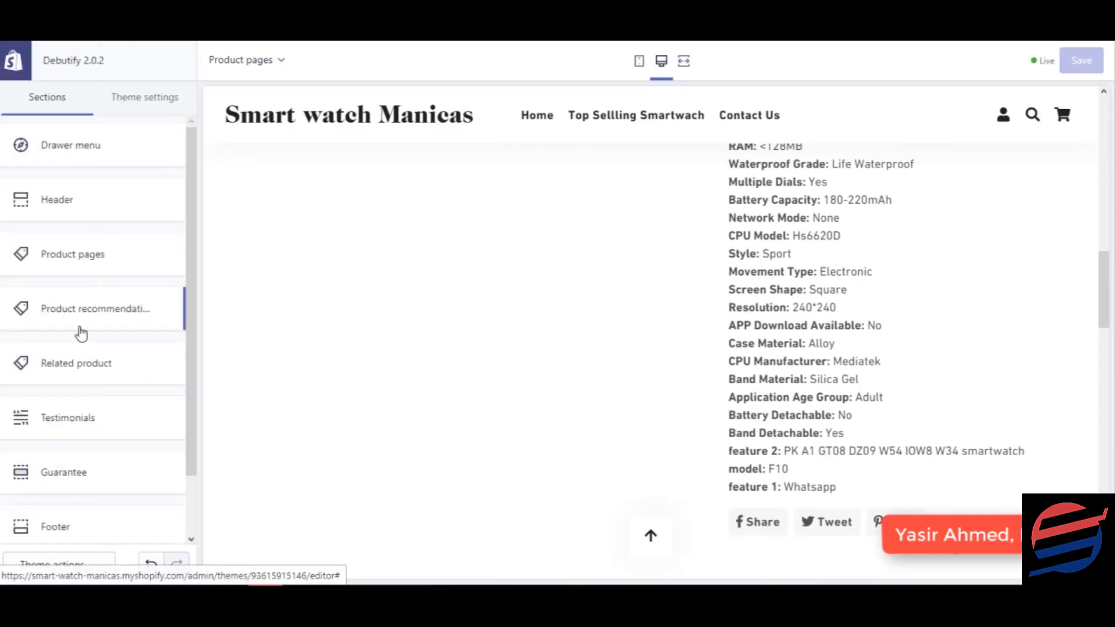
left_click(85, 364)
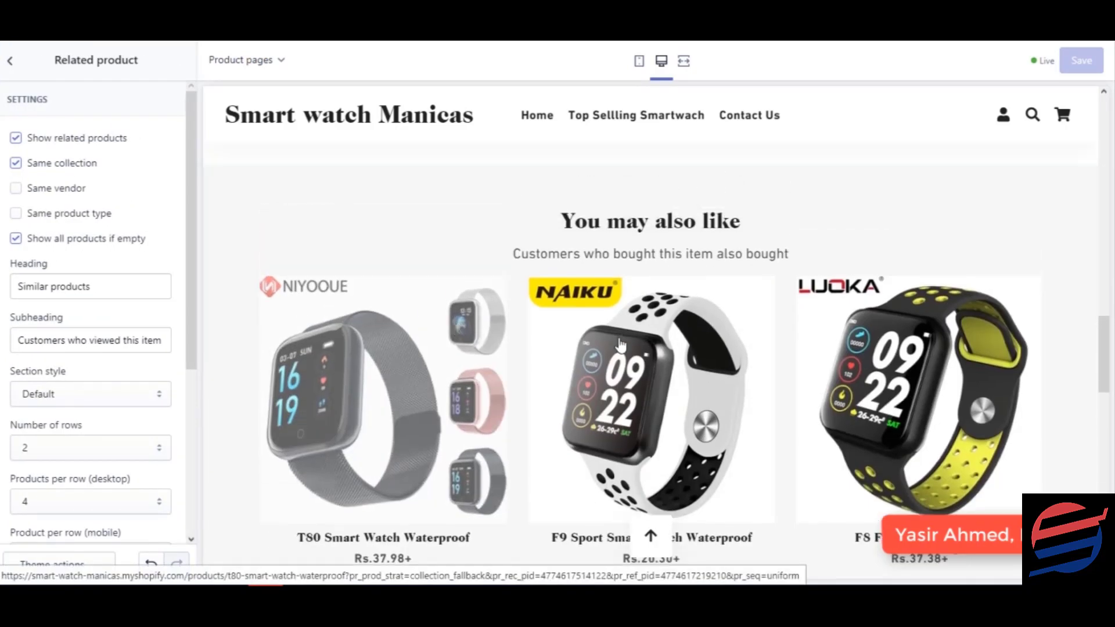
- Uncheck 'Show related products' in the Related product section
scroll(663, 244, "up", 8)
scroll(659, 300, "down", 12)
scroll(659, 300, "down", 7)
scroll(651, 423, "up", 10)
scroll(675, 339, "down", 3)
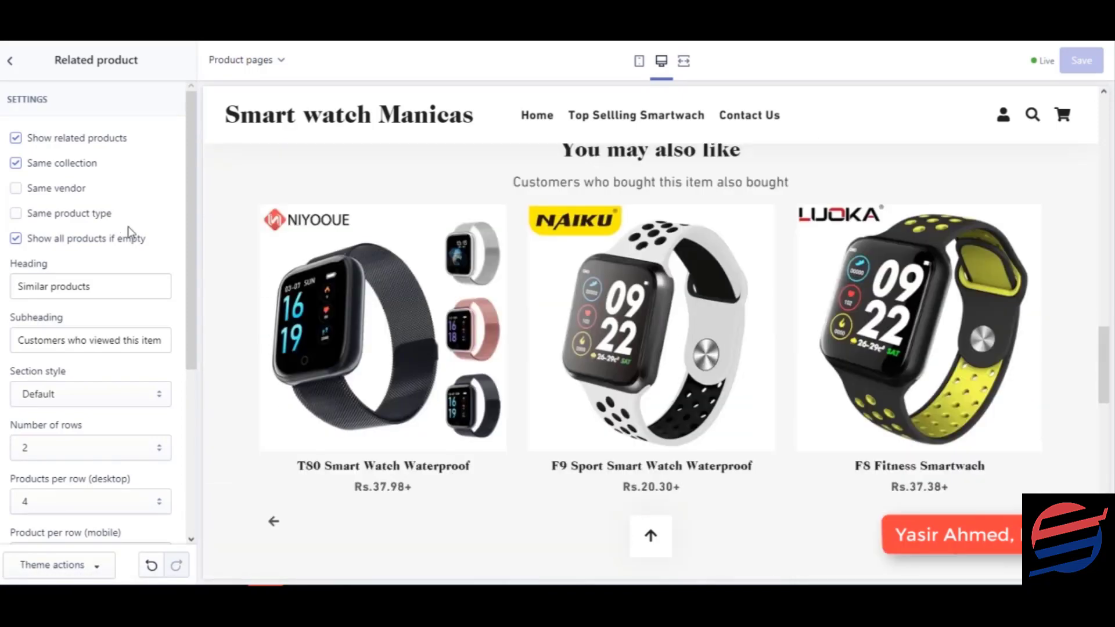
scroll(667, 367, "up", 4)
scroll(667, 367, "down", 3)
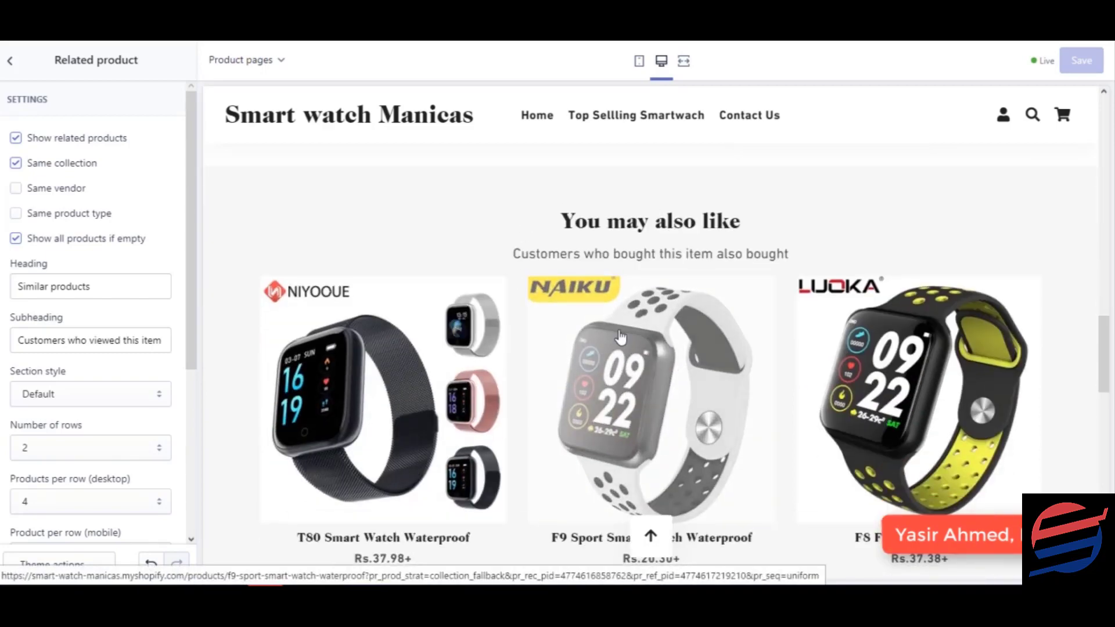
scroll(626, 357, "down", 7)
scroll(626, 357, "up", 4)
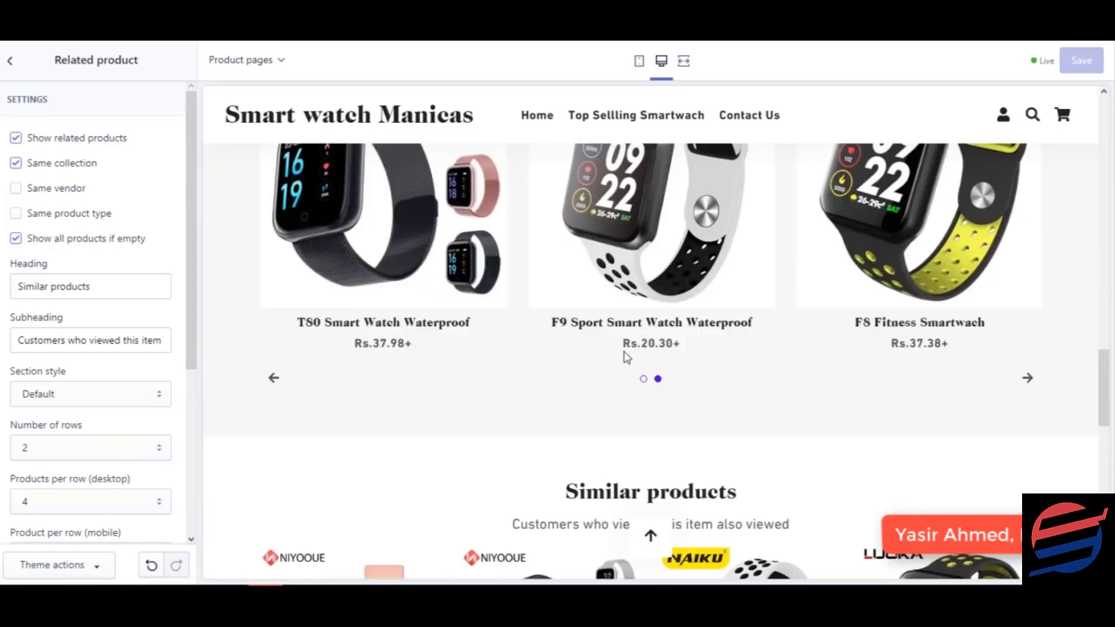
scroll(626, 357, "up", 2)
scroll(627, 357, "down", 4)
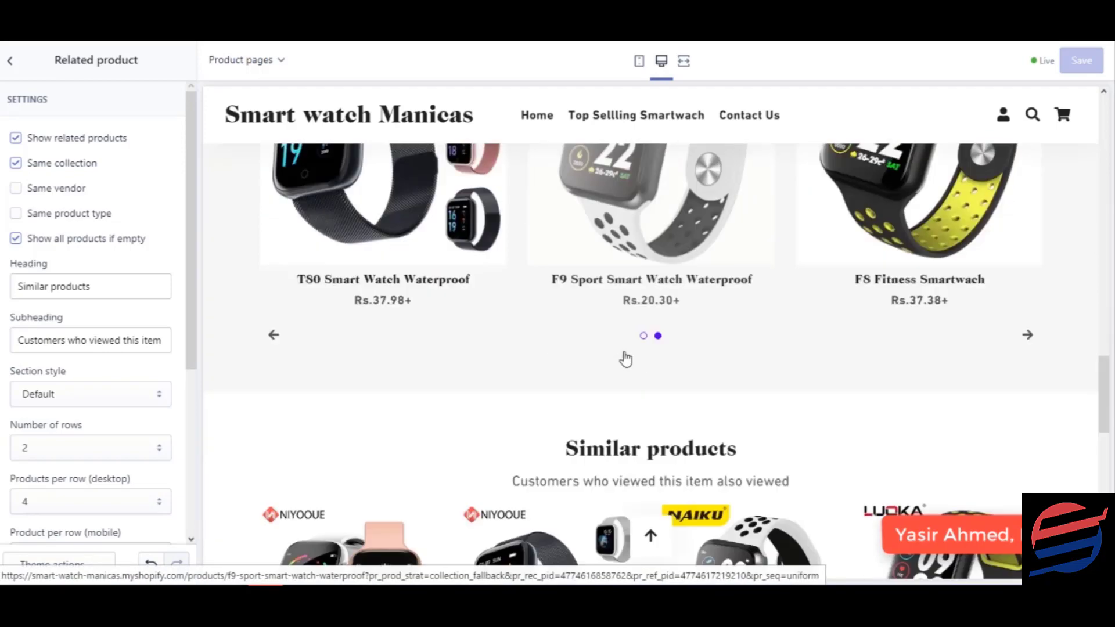
scroll(626, 357, "up", 5)
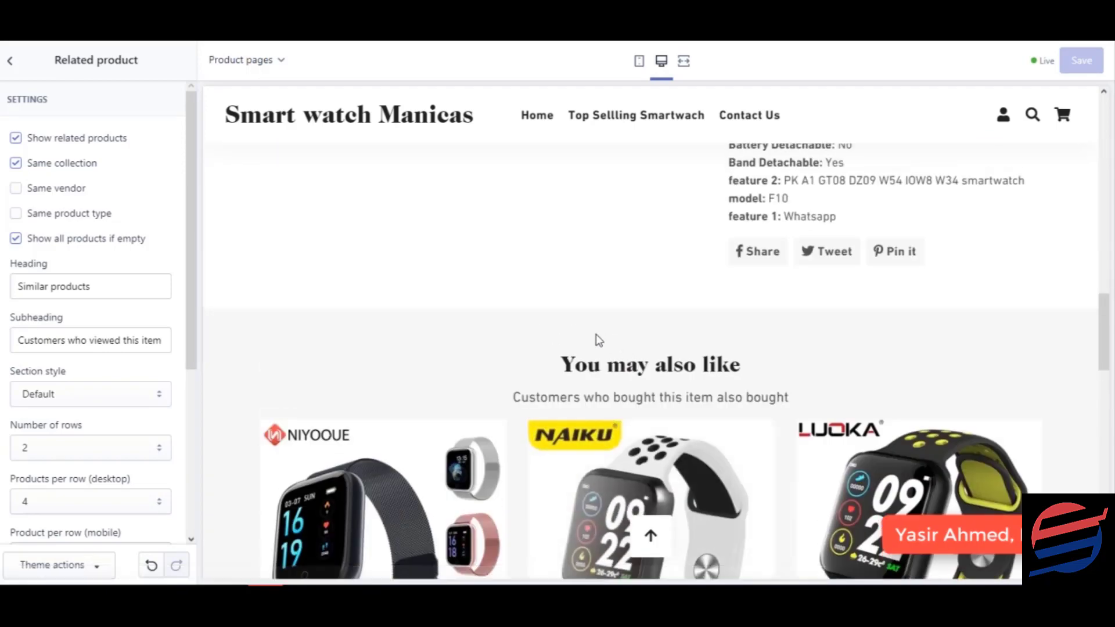
left_click(16, 140)
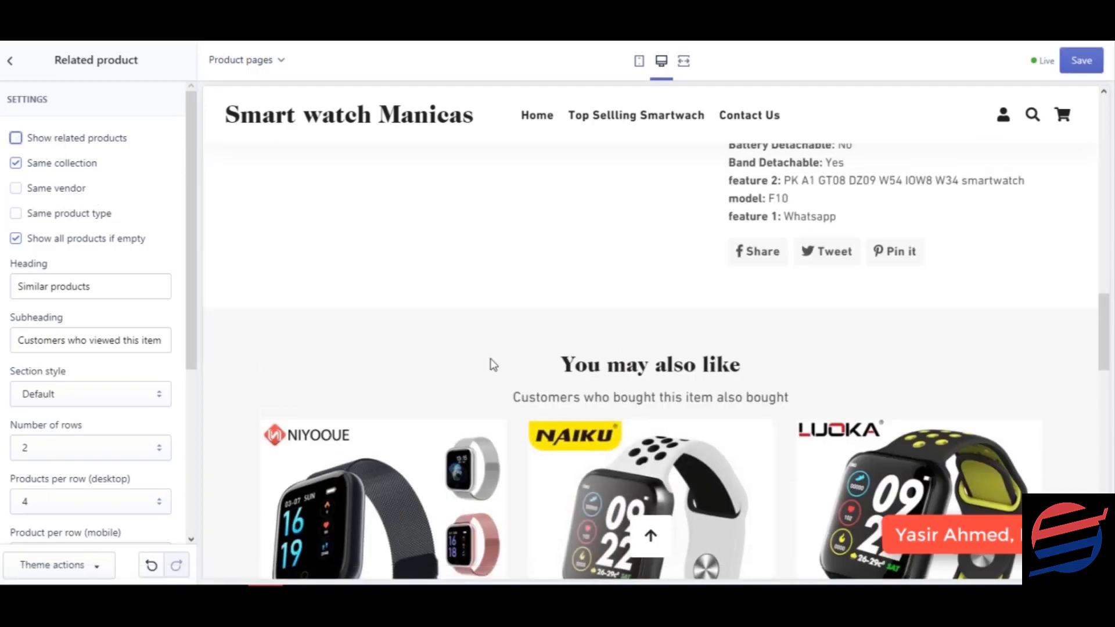
- Save the change, page through the recommendations carousel, and switch the preview to mobile
left_click(1082, 61)
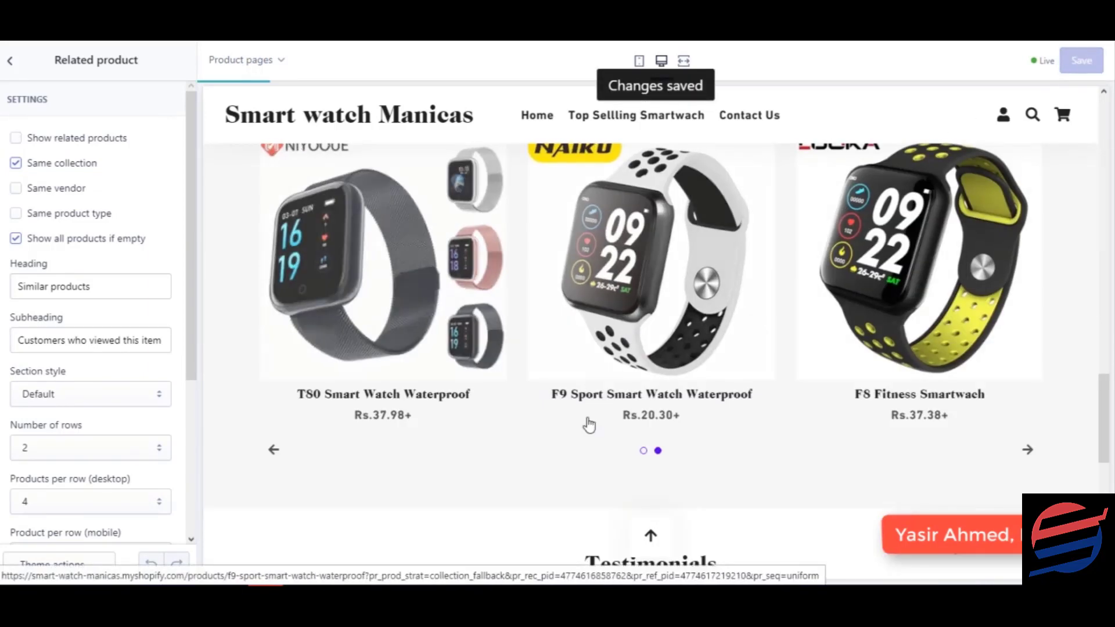
left_click(644, 451)
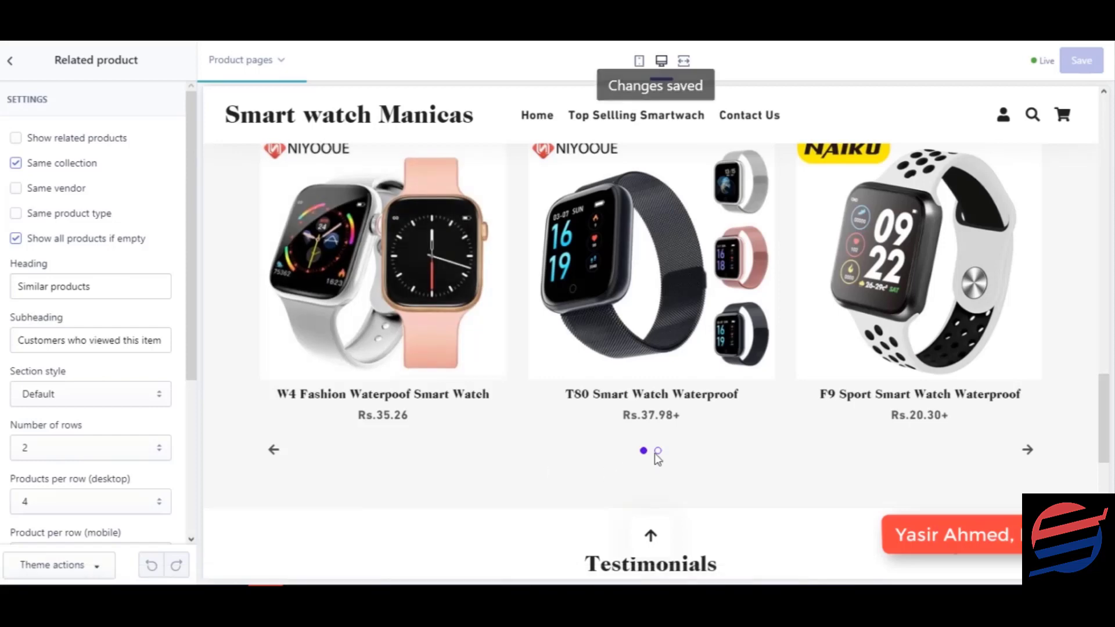
left_click(658, 450)
left_click(1027, 450)
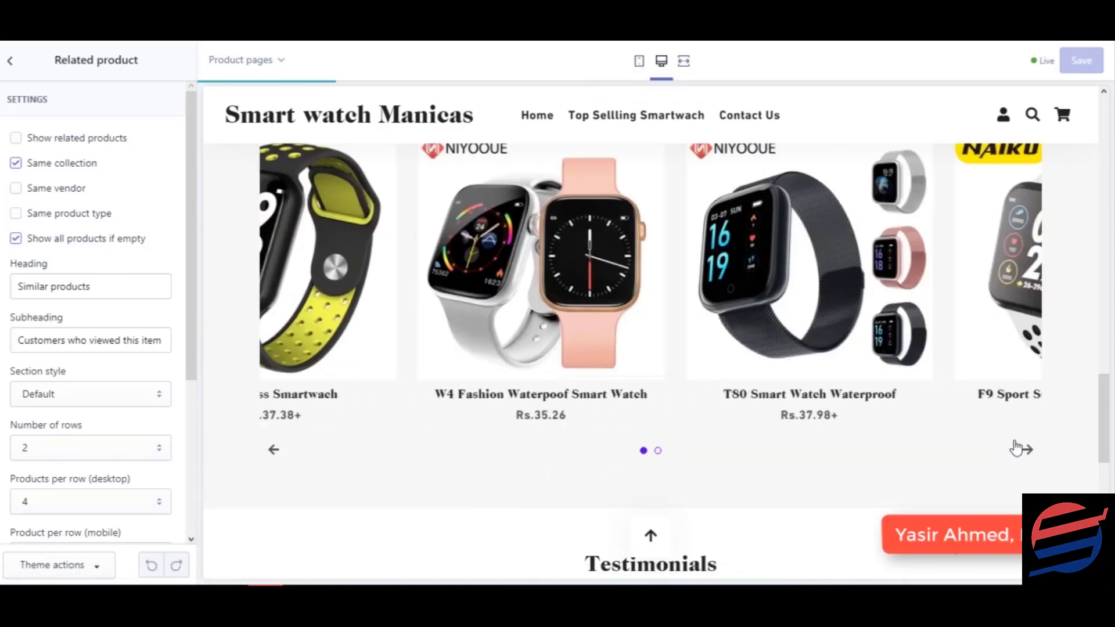
left_click(639, 61)
scroll(775, 321, "down", 5)
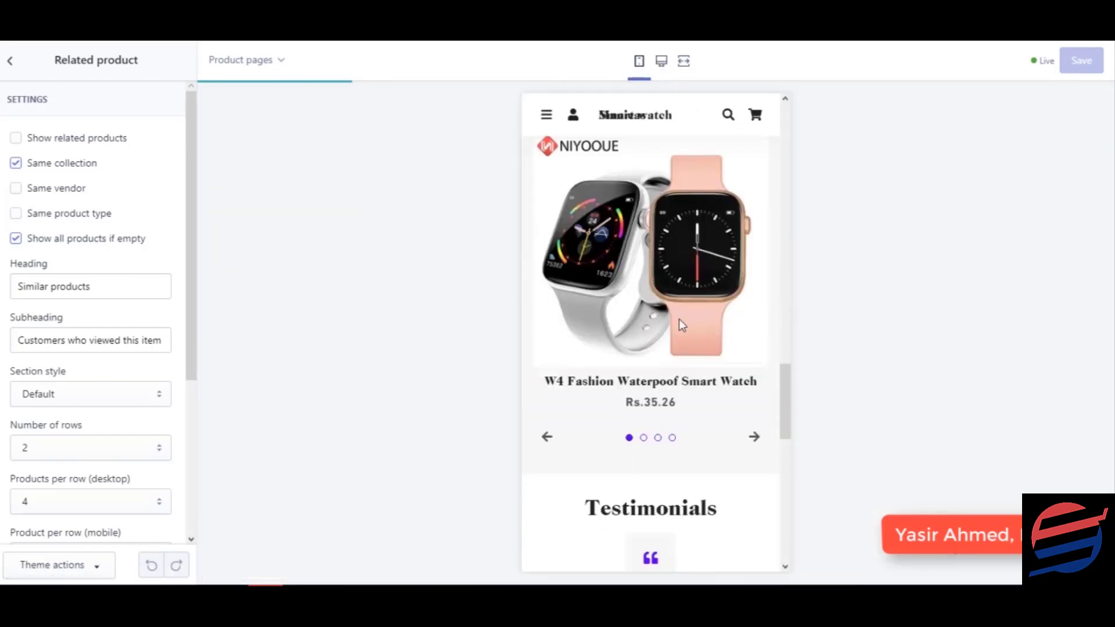
- Check the mobile product page, now showing only 'You may also like', then return to Sections
scroll(756, 369, "up", 10)
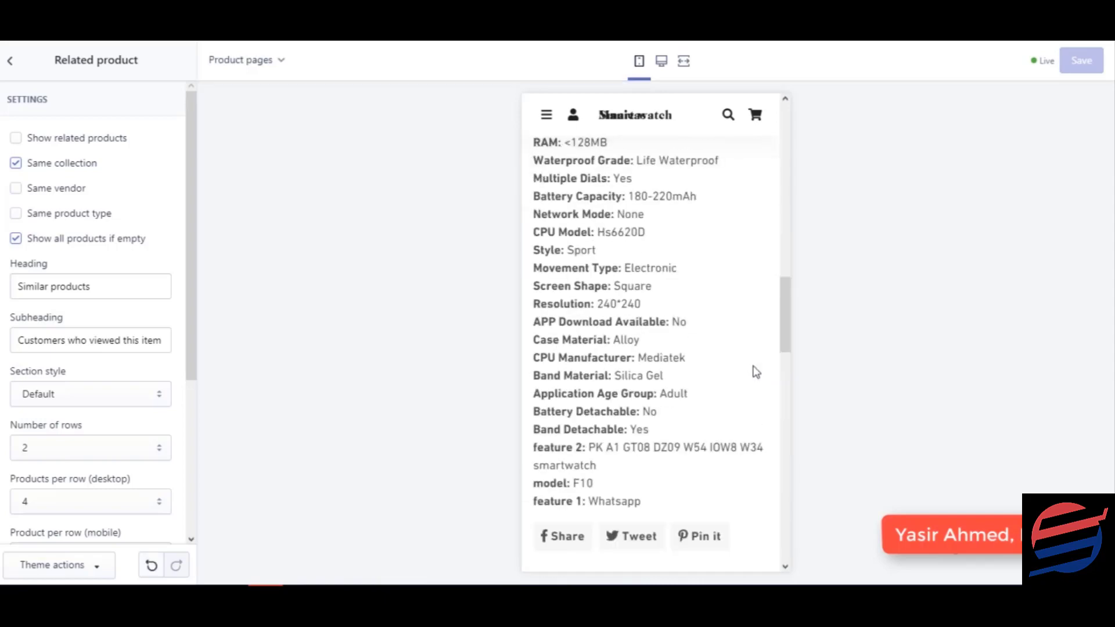
scroll(718, 344, "up", 5)
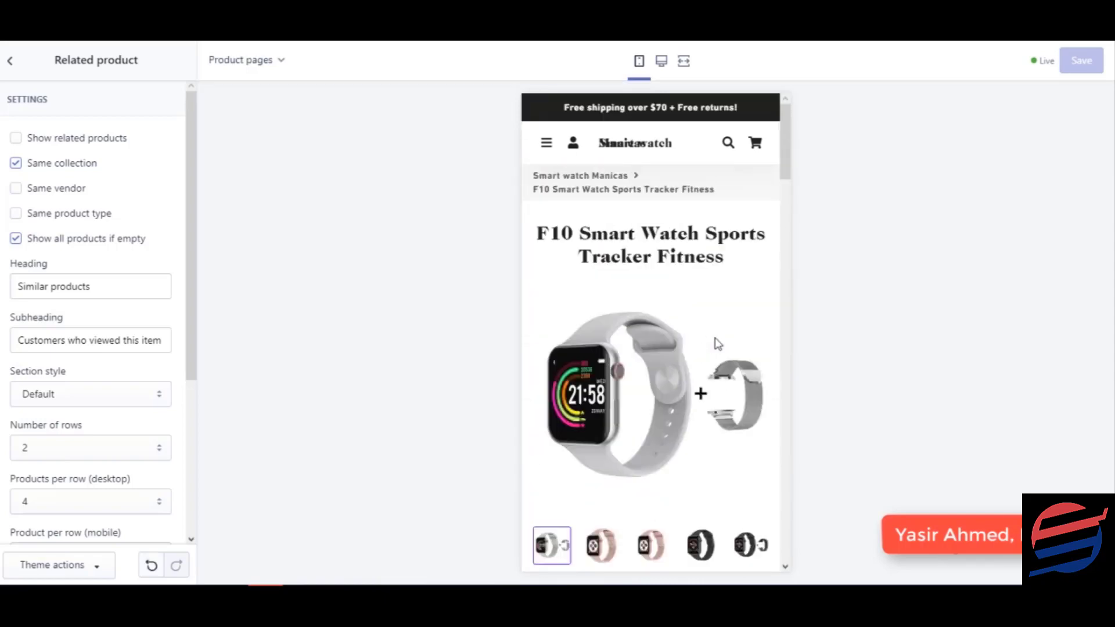
scroll(718, 344, "down", 10)
scroll(720, 402, "down", 4)
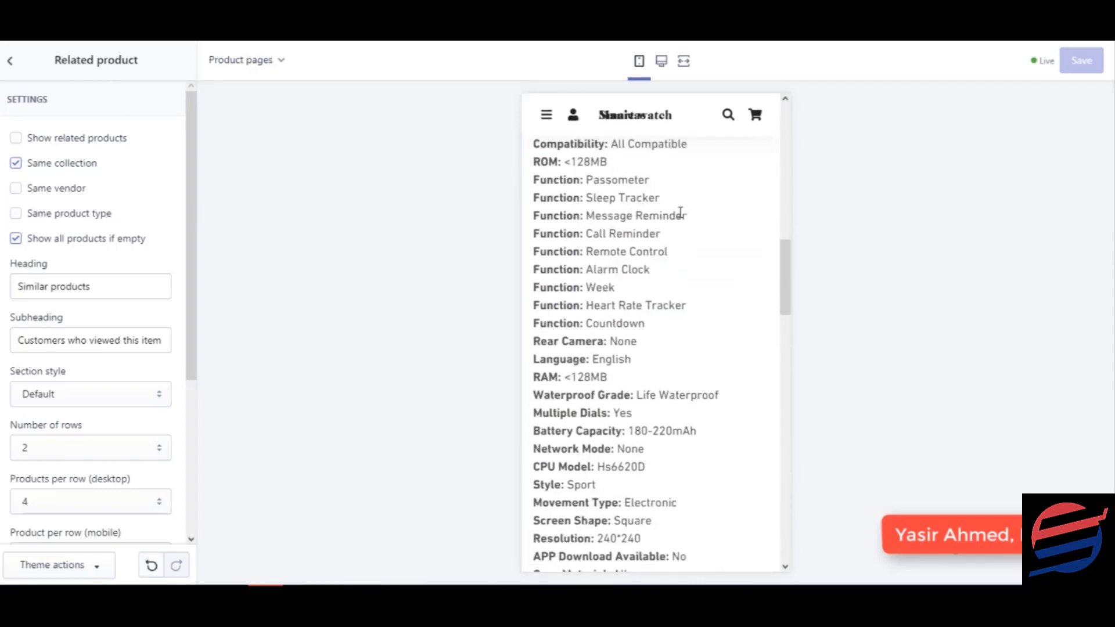
scroll(691, 337, "down", 8)
scroll(674, 232, "up", 1)
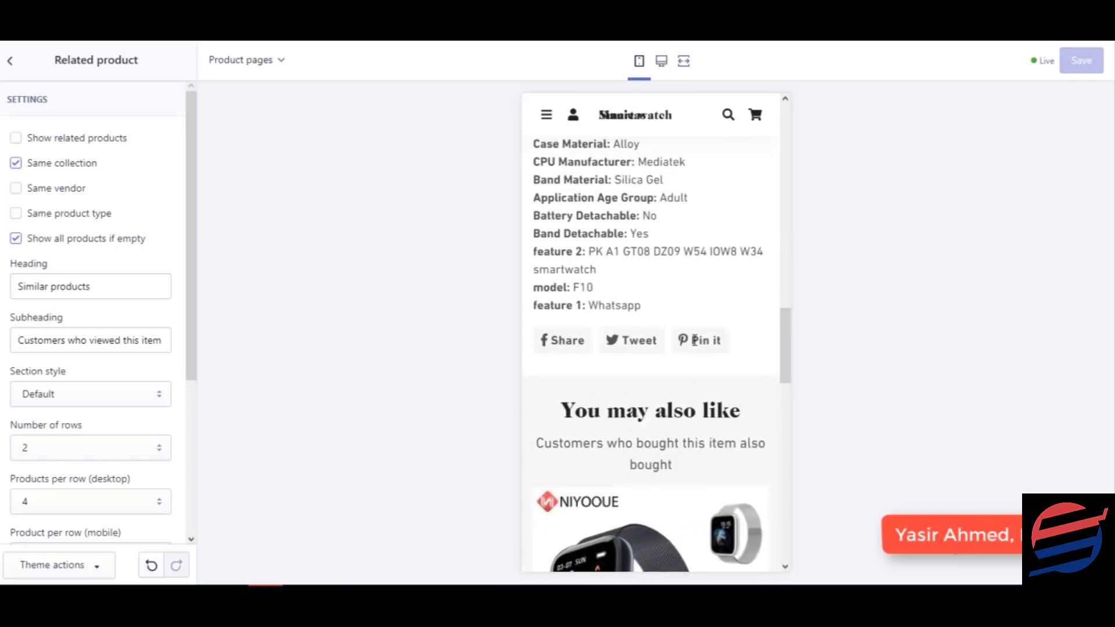
scroll(670, 198, "down", 3)
left_click(9, 69)
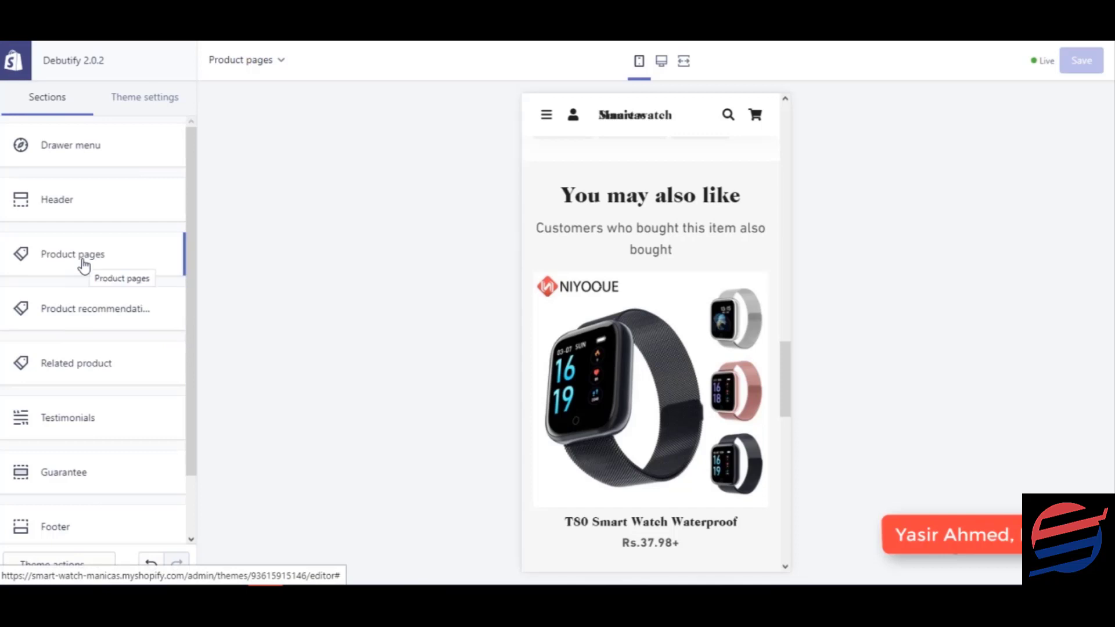
- Open the Testimonials section and expand the first testimonial block
left_click(119, 423)
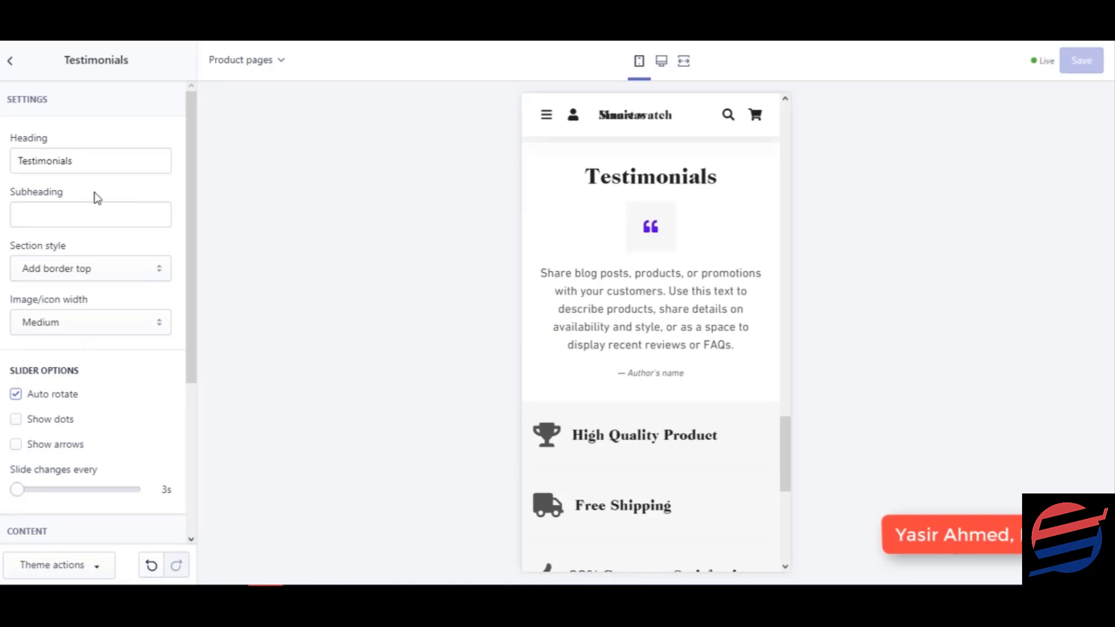
scroll(103, 281, "down", 4)
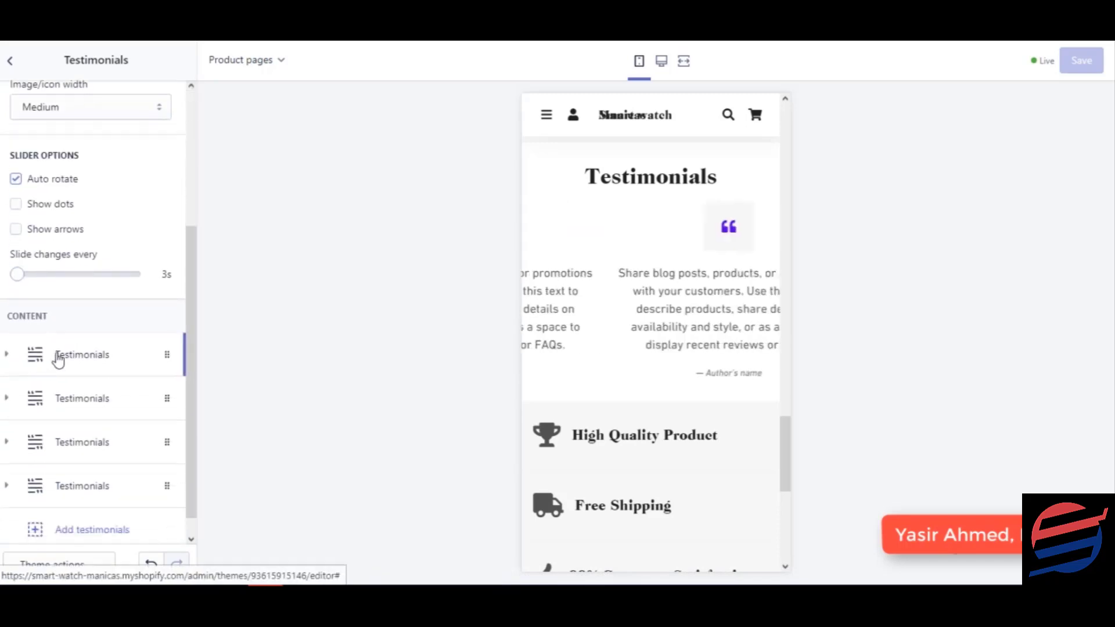
scroll(58, 360, "down", 1)
left_click(30, 336)
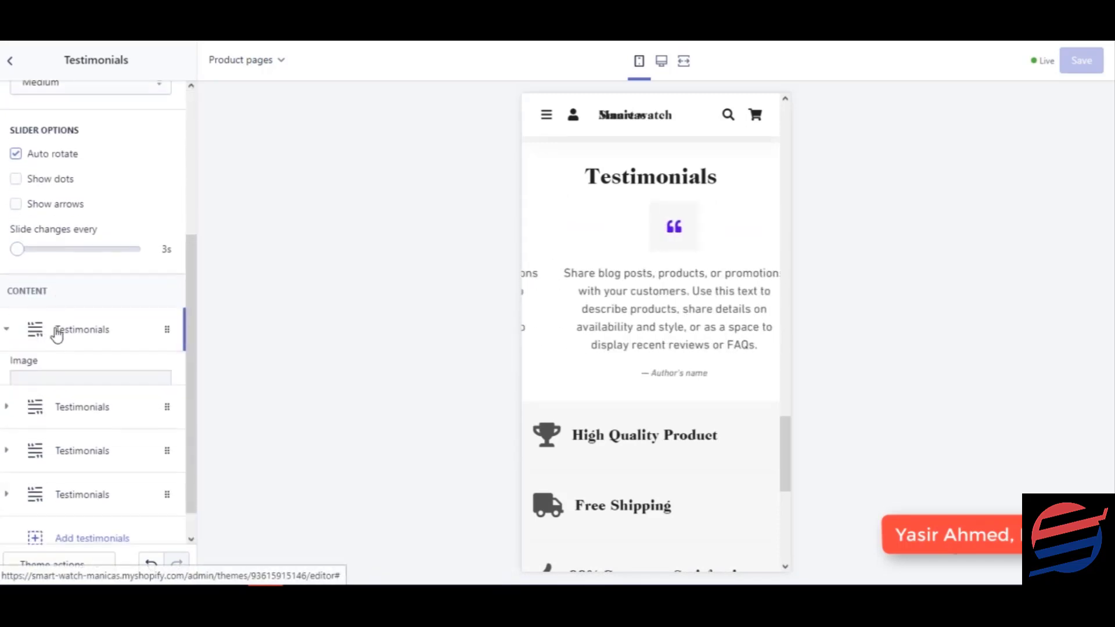
scroll(97, 366, "down", 5)
- Replace the placeholder with an on-time delivery review, fix 'delivered', and select the author name
left_click(97, 362)
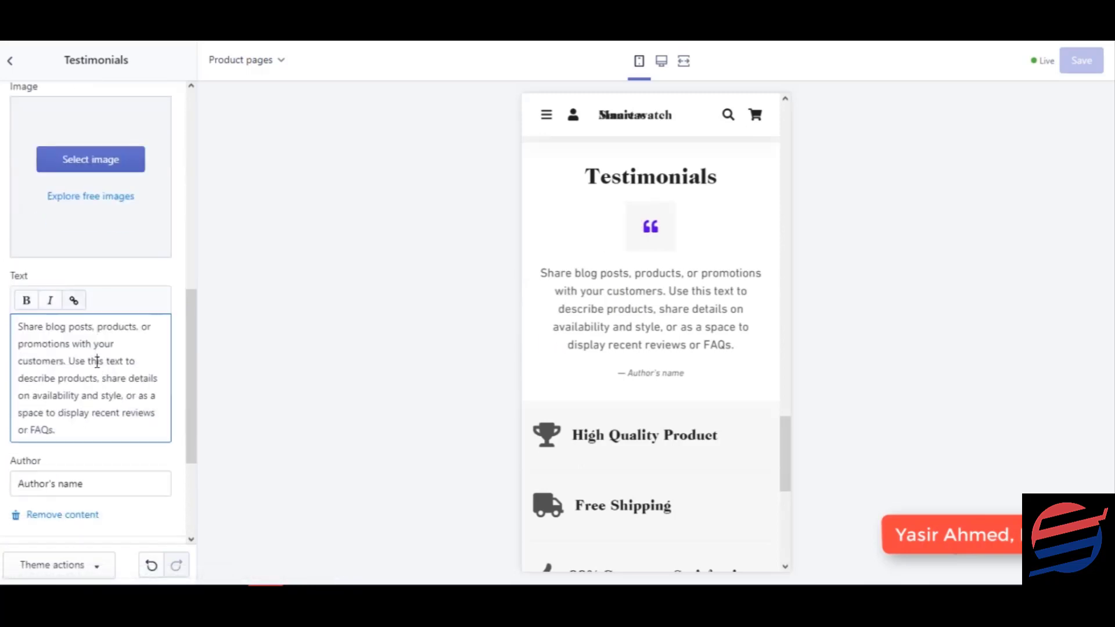
key("ctrl+a")
key("BackSpace")
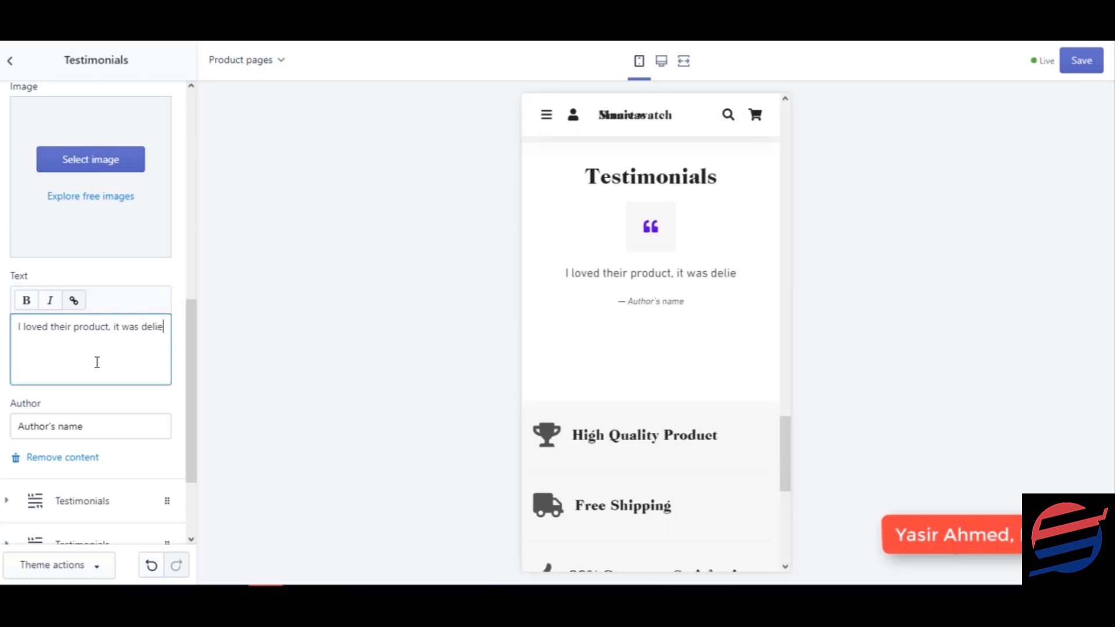
type("red on time,")
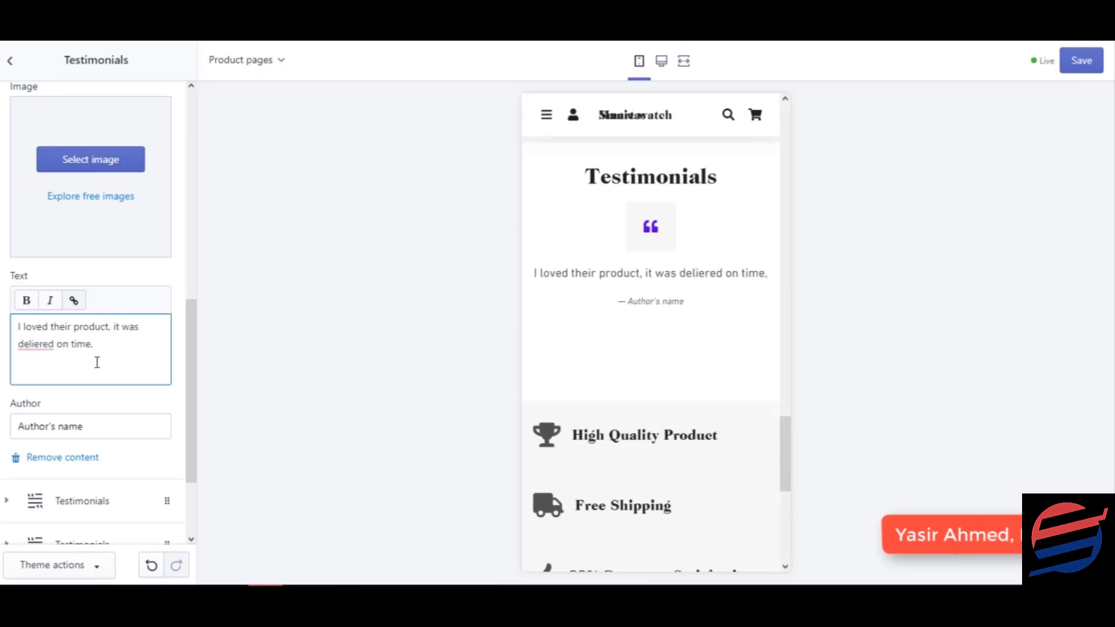
right_click(37, 345)
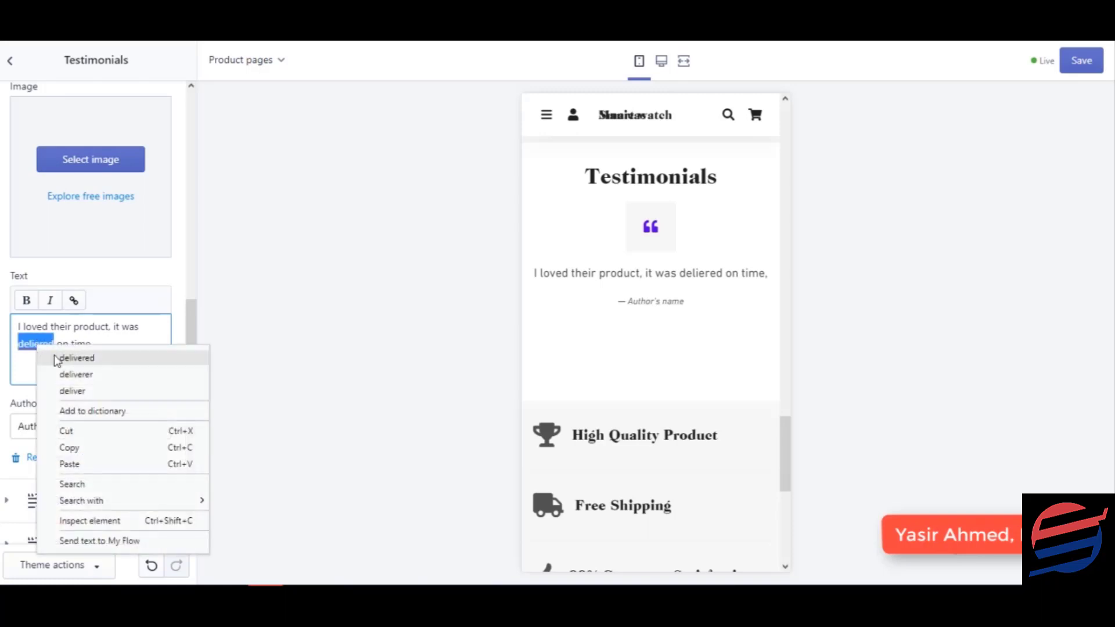
left_click(75, 357)
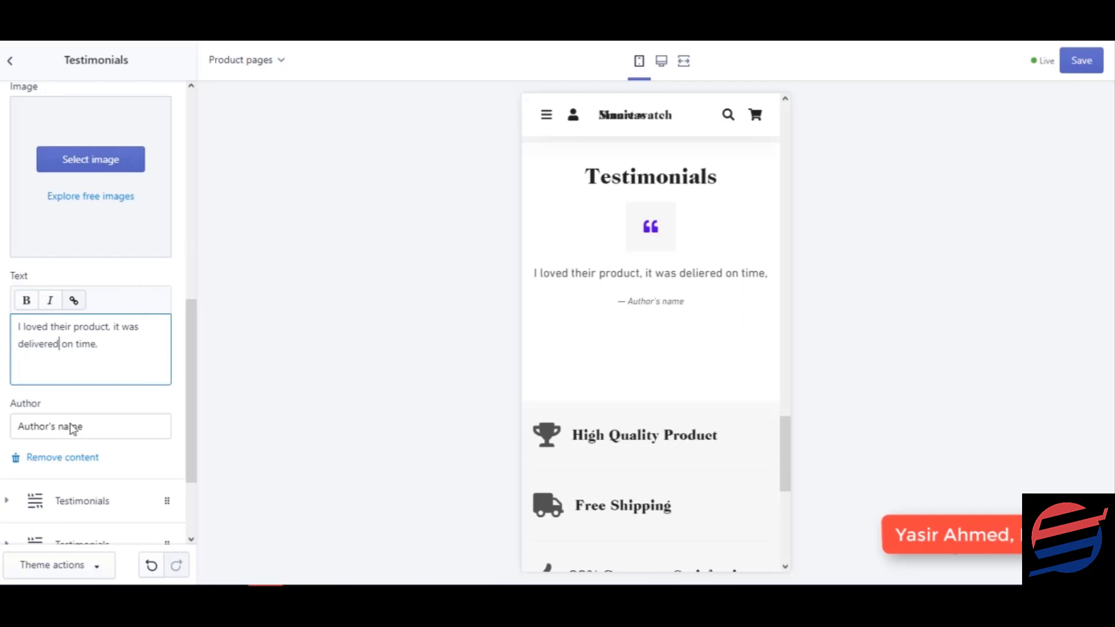
triple_click(34, 425)
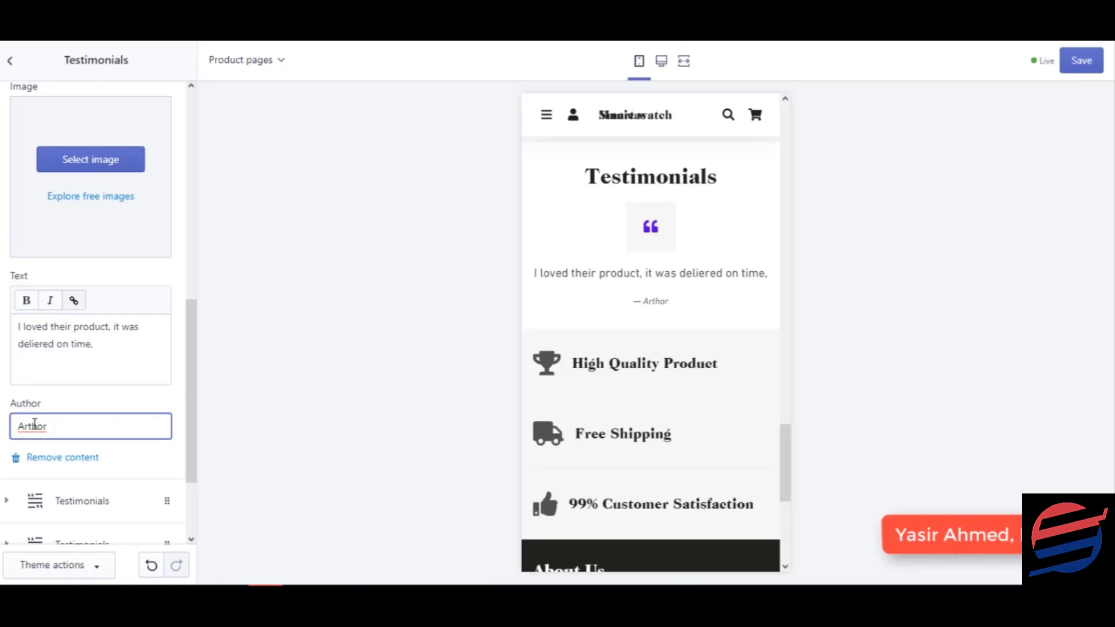
- Expand the second testimonial block and save the theme changes
scroll(78, 416, "down", 2)
left_click(82, 427)
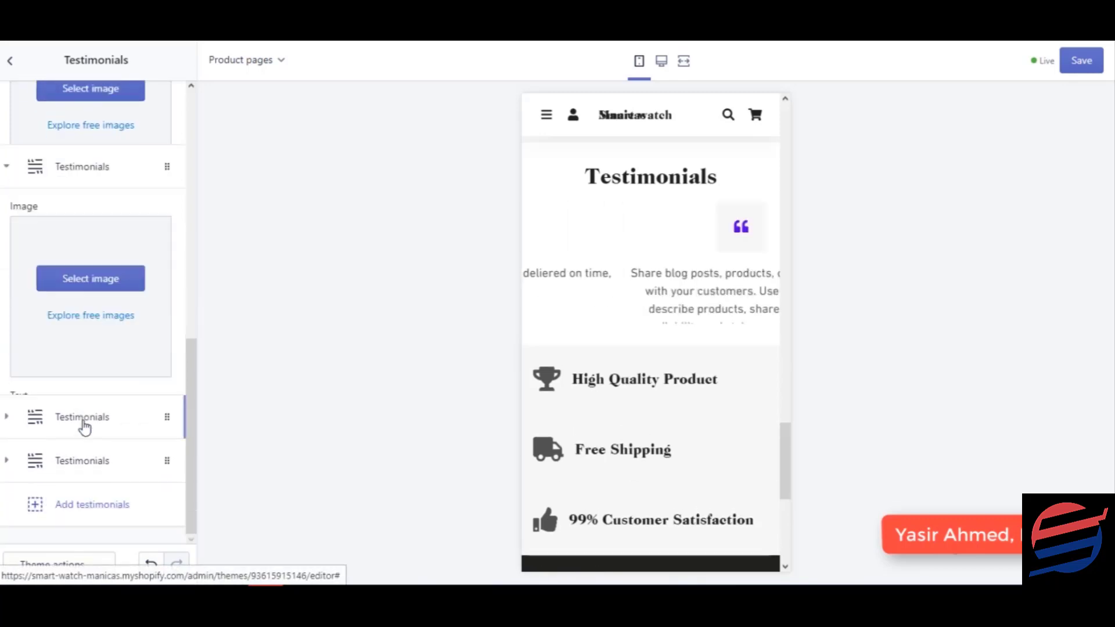
scroll(99, 386, "down", 3)
scroll(99, 388, "up", 6)
scroll(99, 391, "down", 5)
scroll(680, 258, "up", 5)
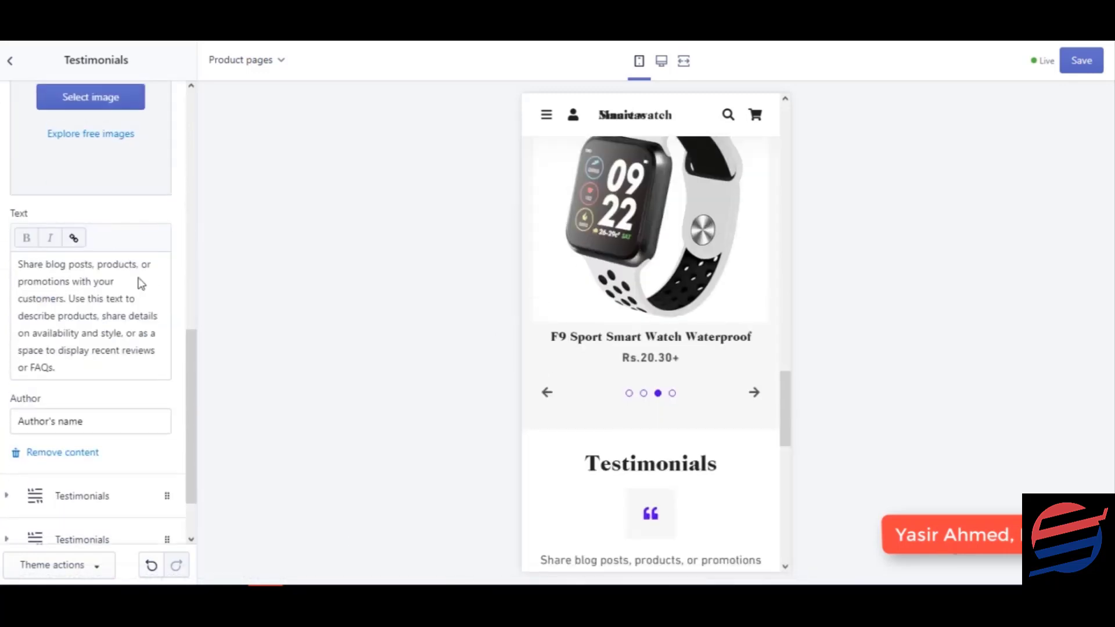
scroll(141, 281, "up", 7)
left_click(1093, 69)
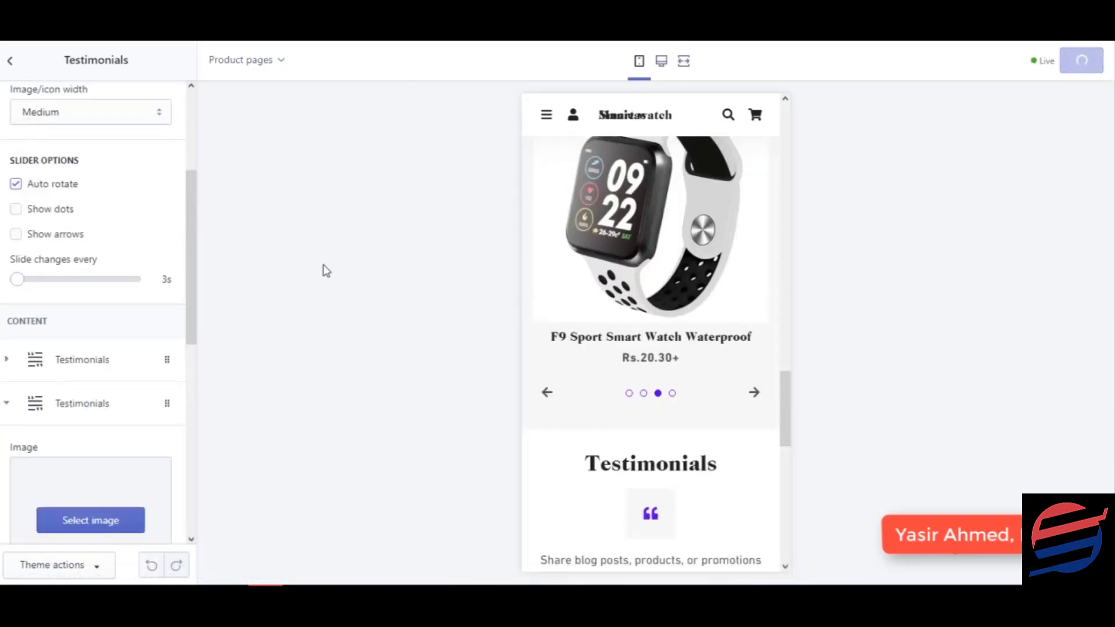
- Expand another testimonial, then return to the sections list and toggle to the theme settings
scroll(102, 416, "down", 7)
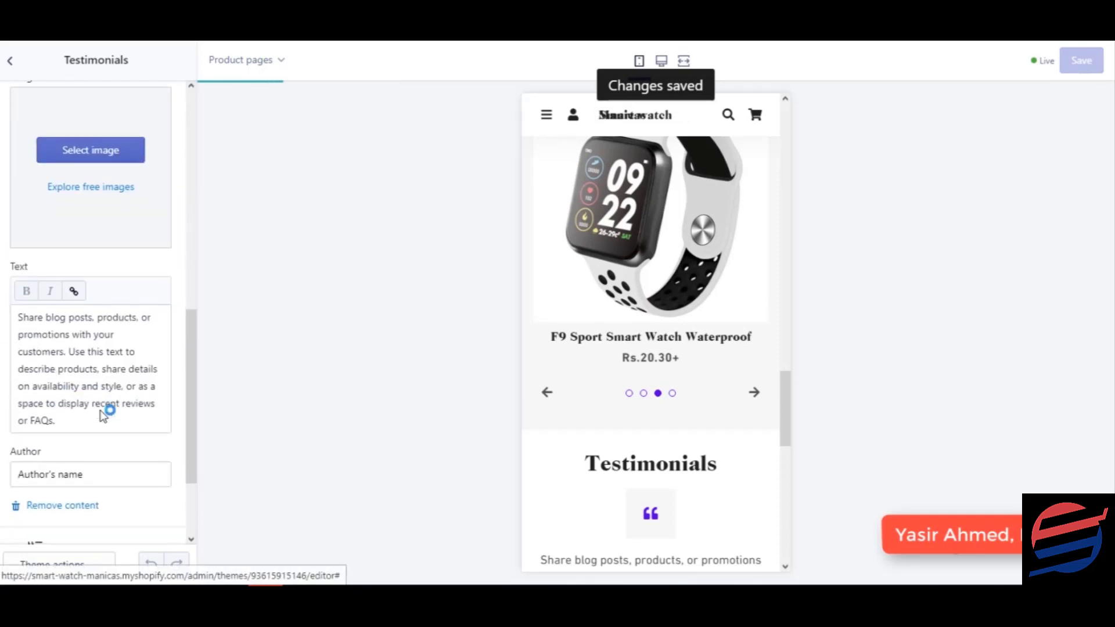
left_click(104, 416)
left_click(10, 60)
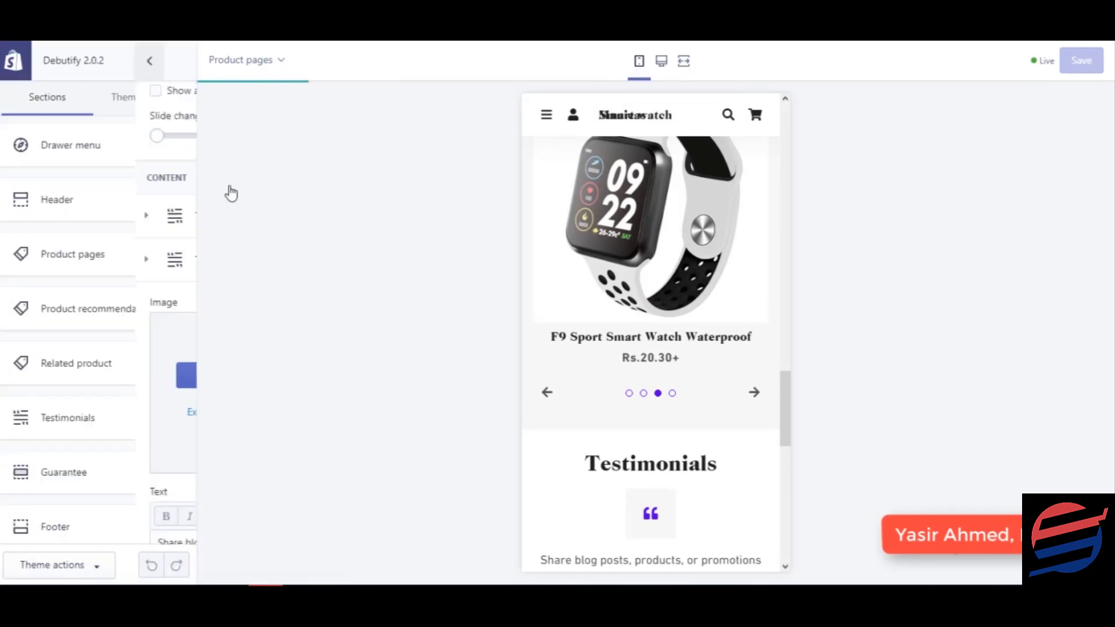
scroll(568, 391, "down", 9)
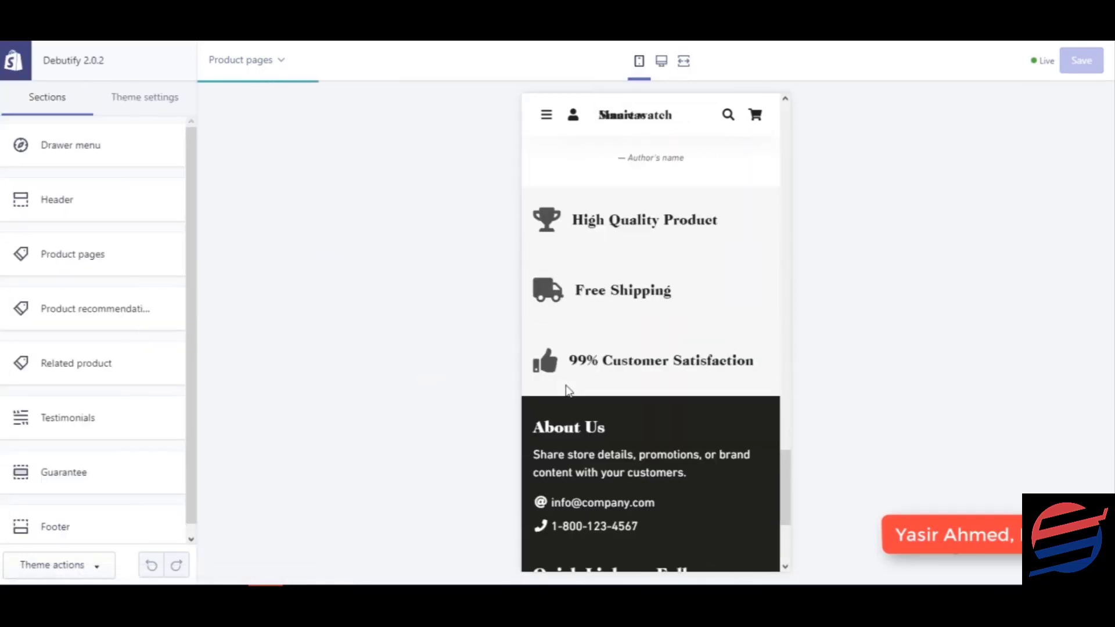
scroll(635, 476, "down", 3)
scroll(635, 478, "up", 15)
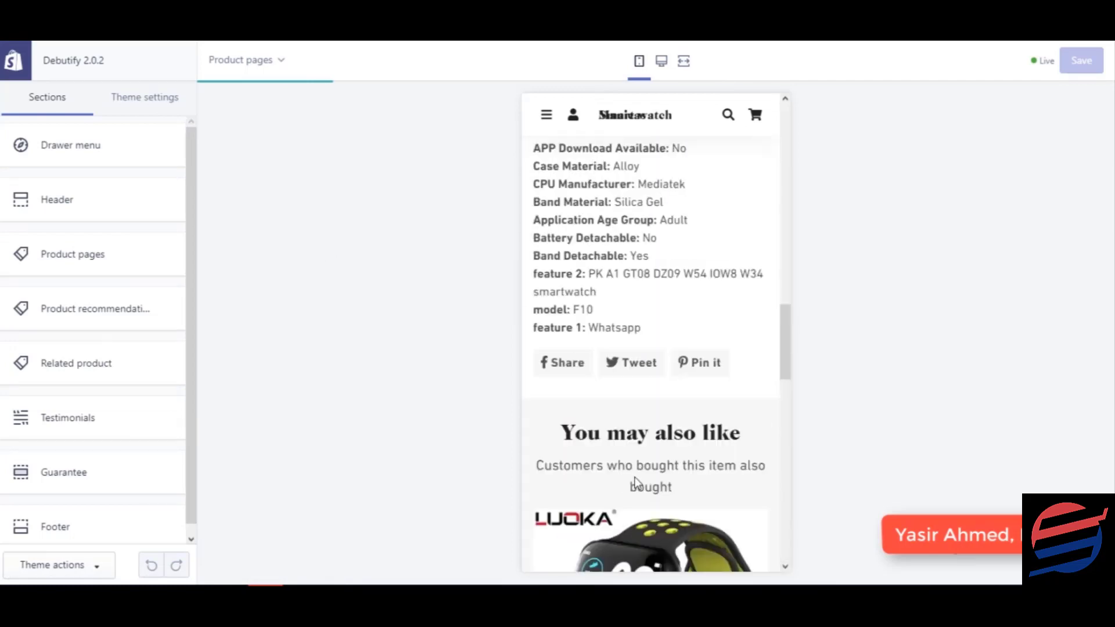
scroll(636, 481, "up", 15)
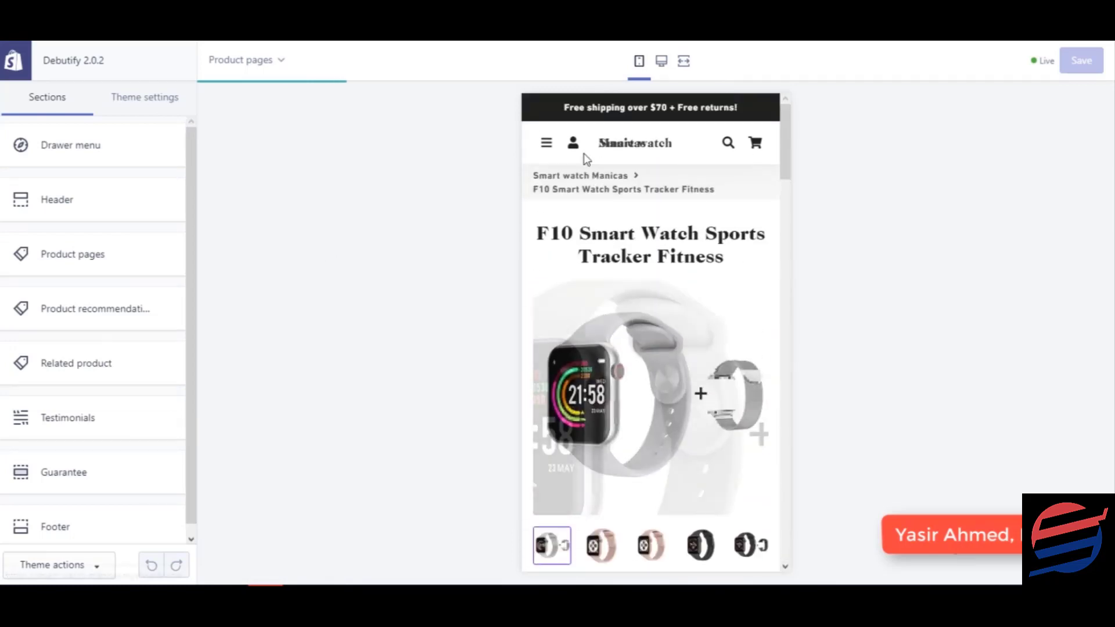
left_click(140, 97)
left_click(62, 101)
- Open the store's navigation menu in the preview and follow the top-selling smartwatches link
left_click(124, 100)
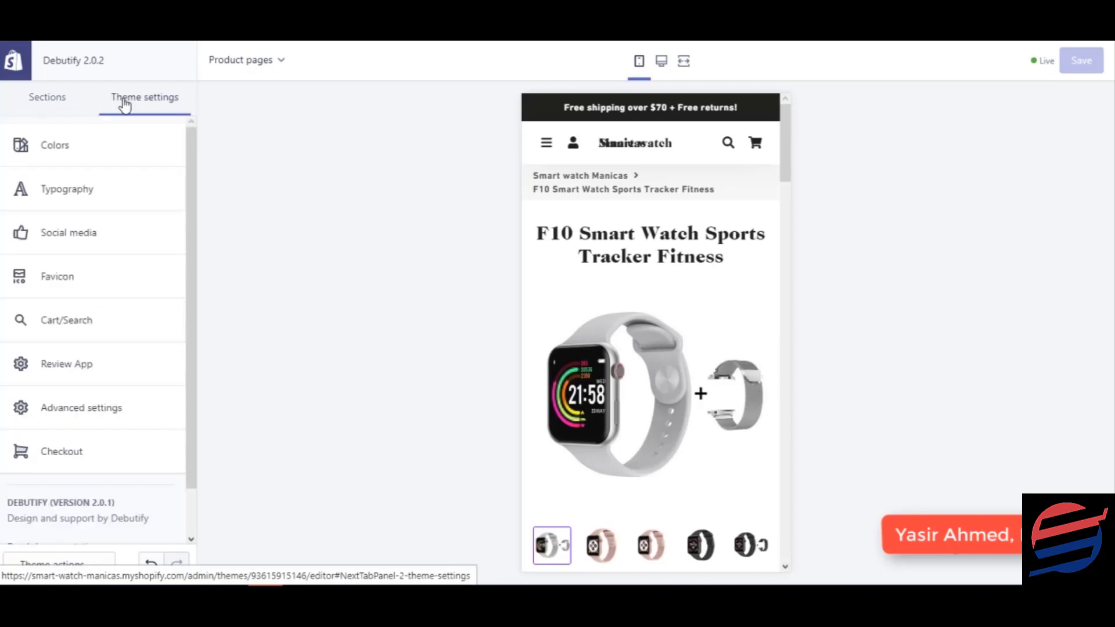
left_click(546, 143)
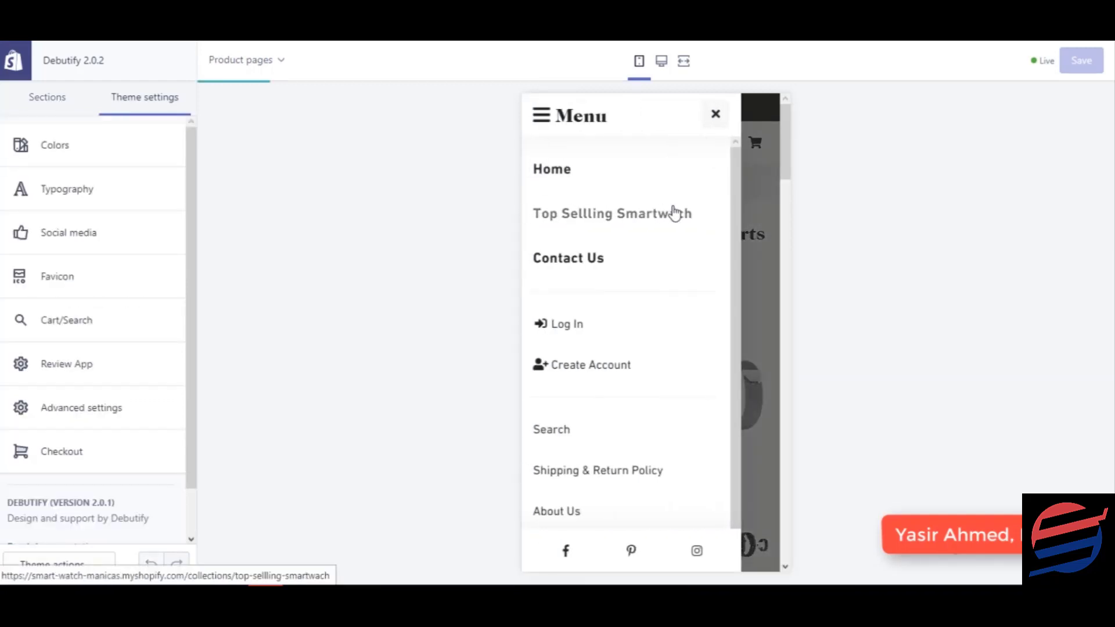
left_click(674, 214)
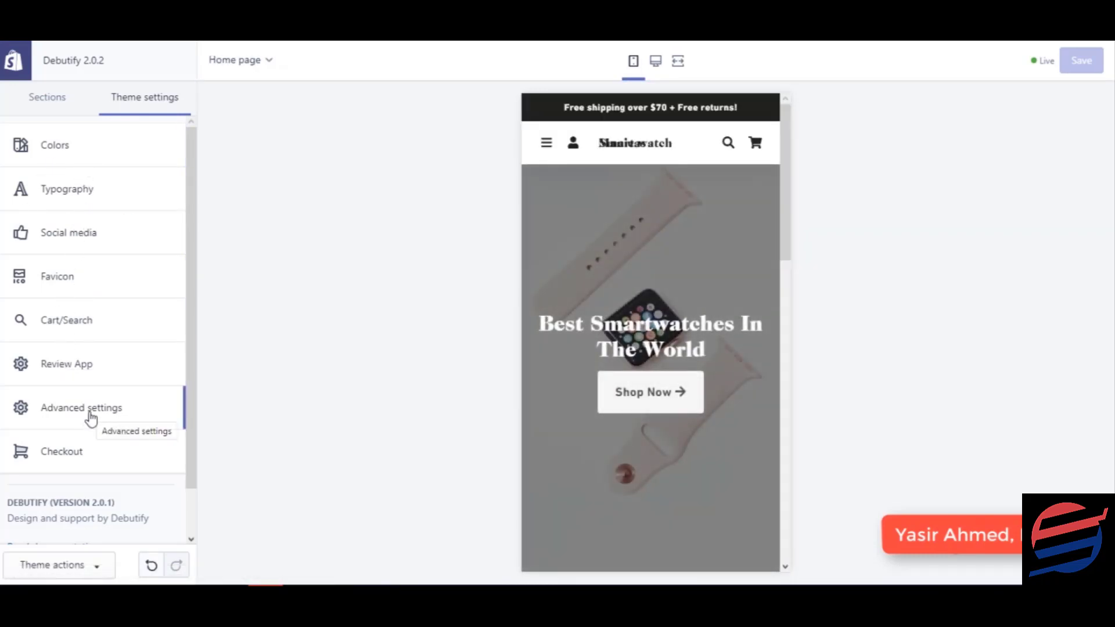
- Look at the Checkout settings, then open Advanced settings with a desktop-size preview
left_click(75, 454)
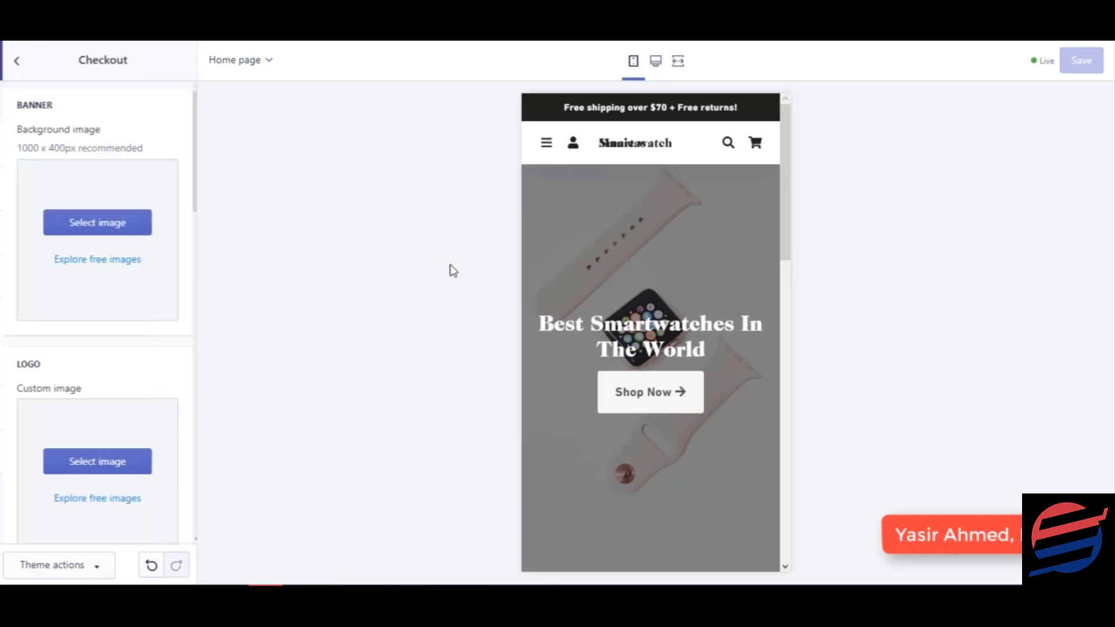
left_click(11, 61)
left_click(123, 429)
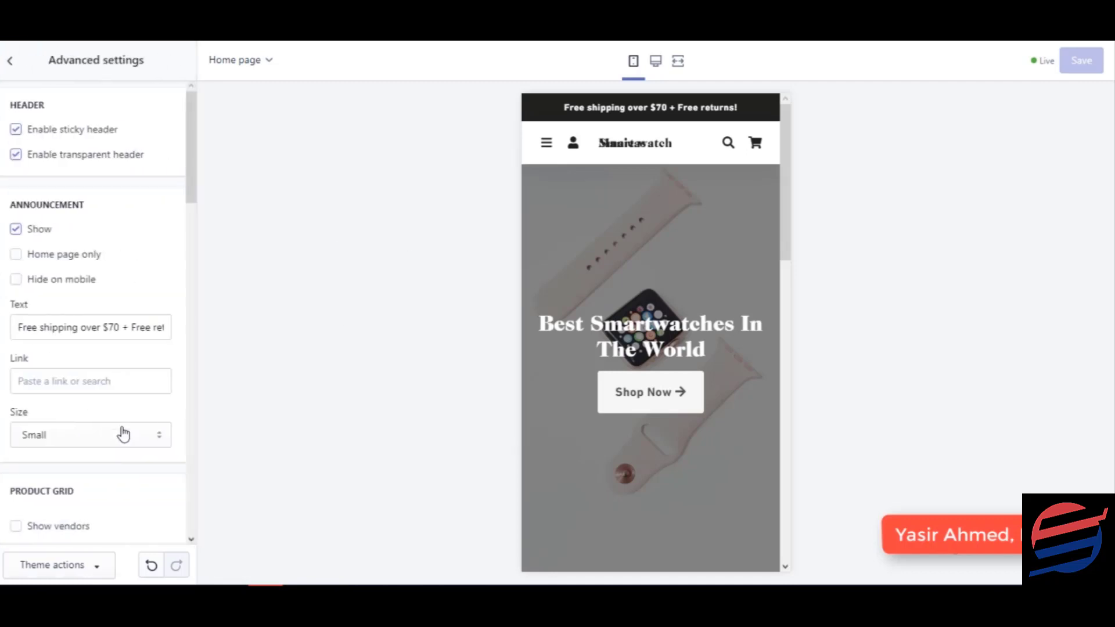
left_click(8, 64)
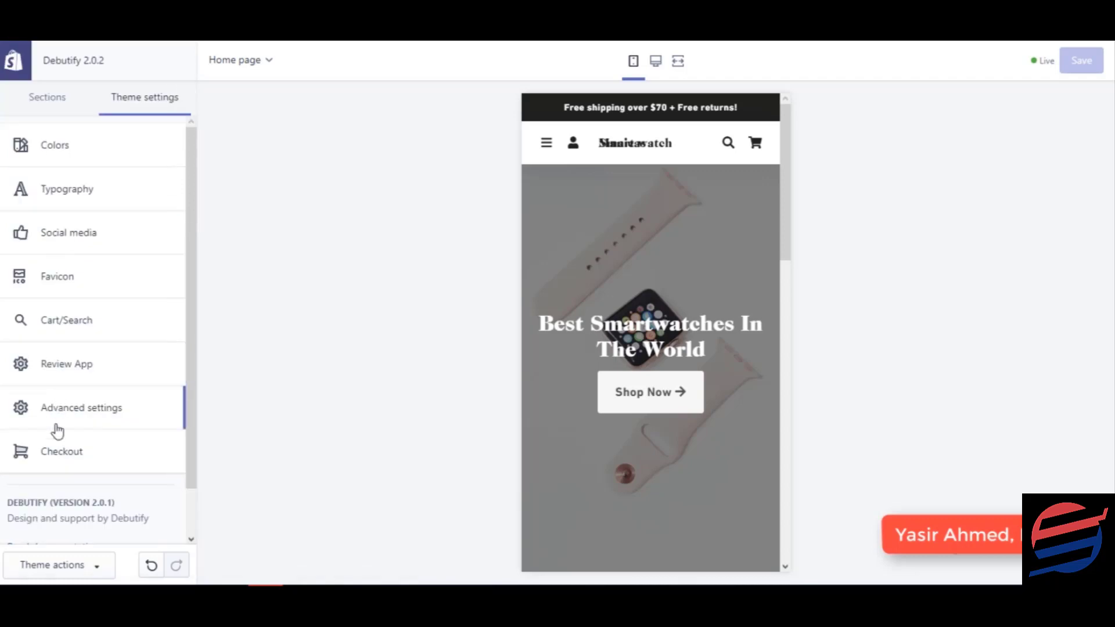
left_click(64, 417)
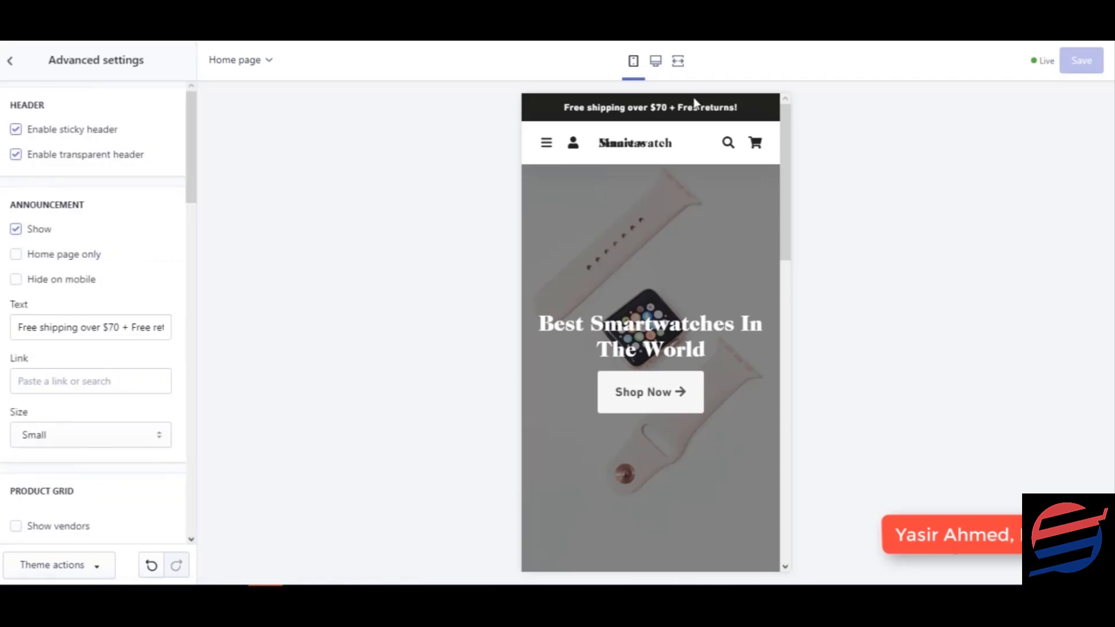
left_click(657, 63)
- Delete 'over $70' so the announcement reads 'Free shipping + Free returns!'
triple_click(761, 103)
left_click(137, 330)
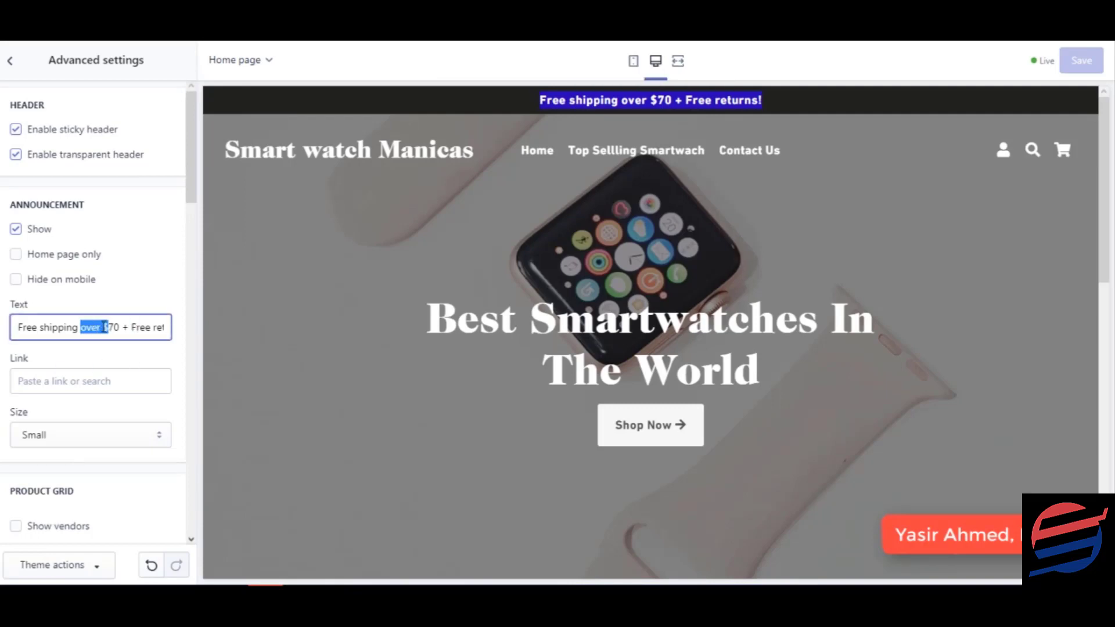
key("BackSpace")
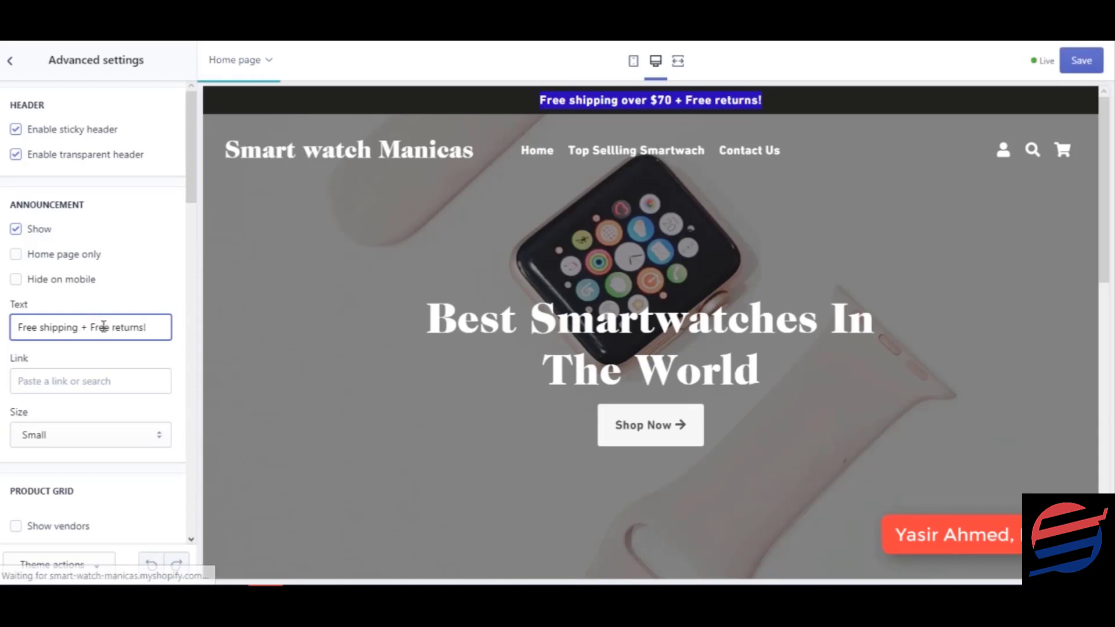
- Link the announcement to the Shipping & Return Policy page under Pages
left_click(103, 383)
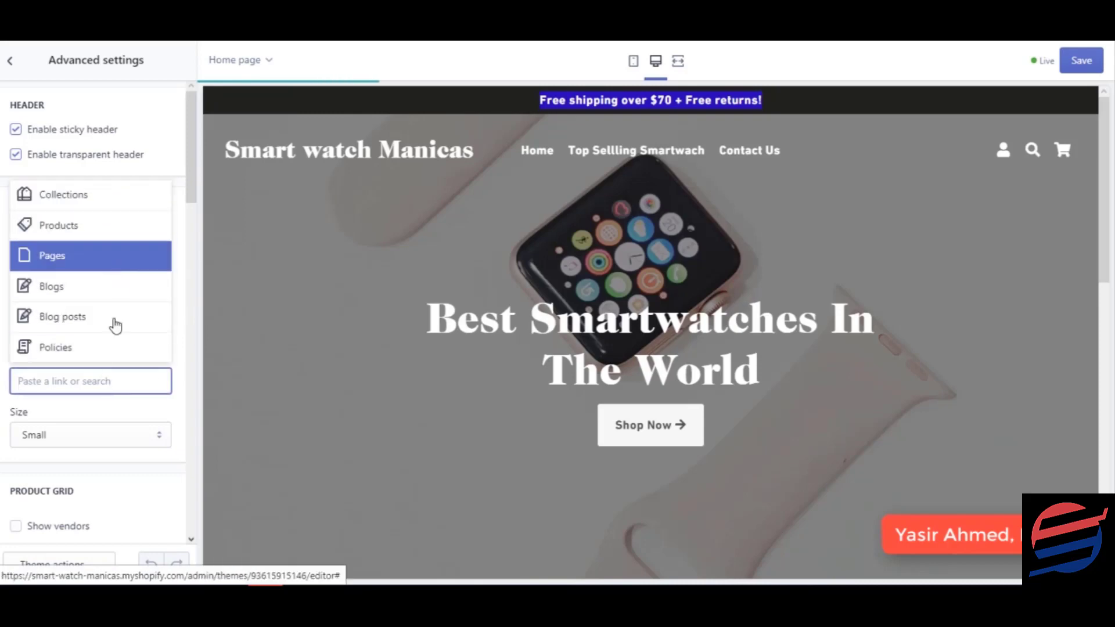
left_click(110, 349)
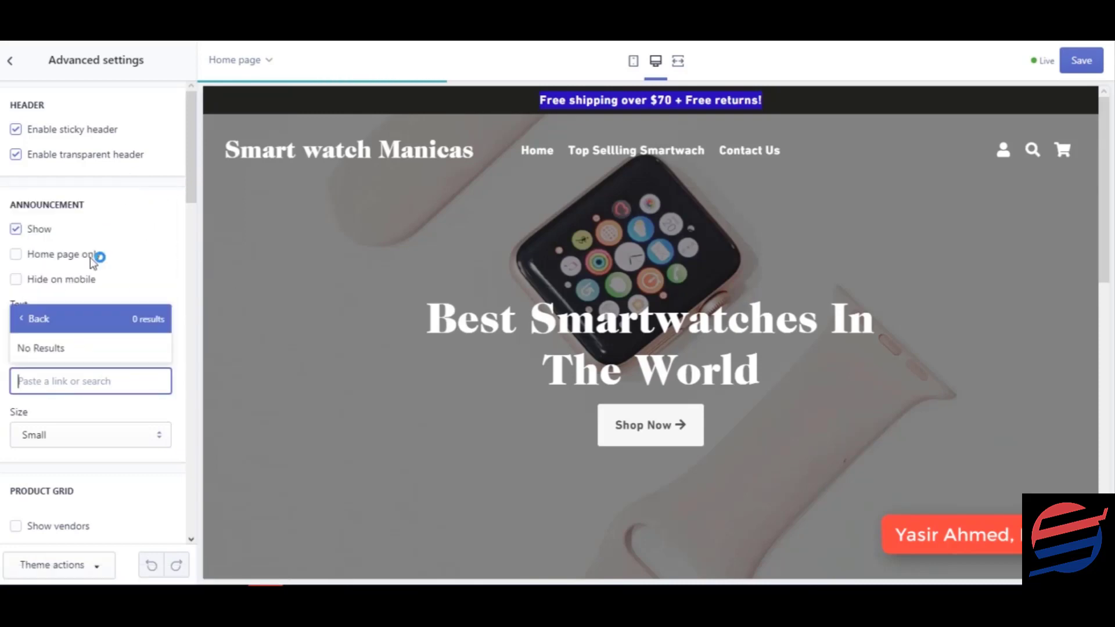
left_click(37, 318)
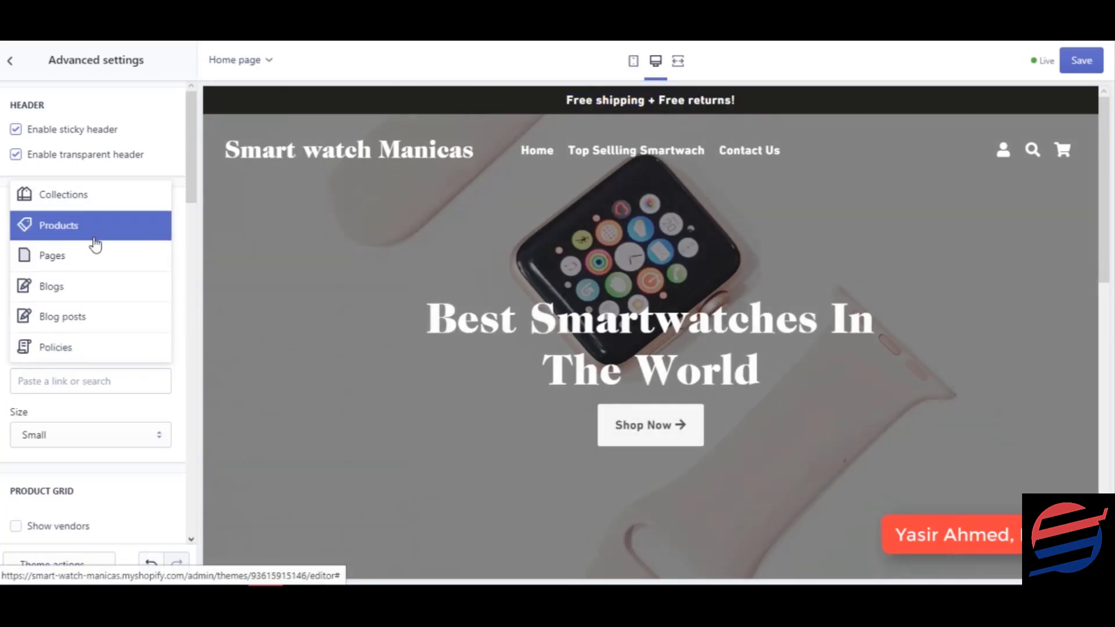
left_click(95, 256)
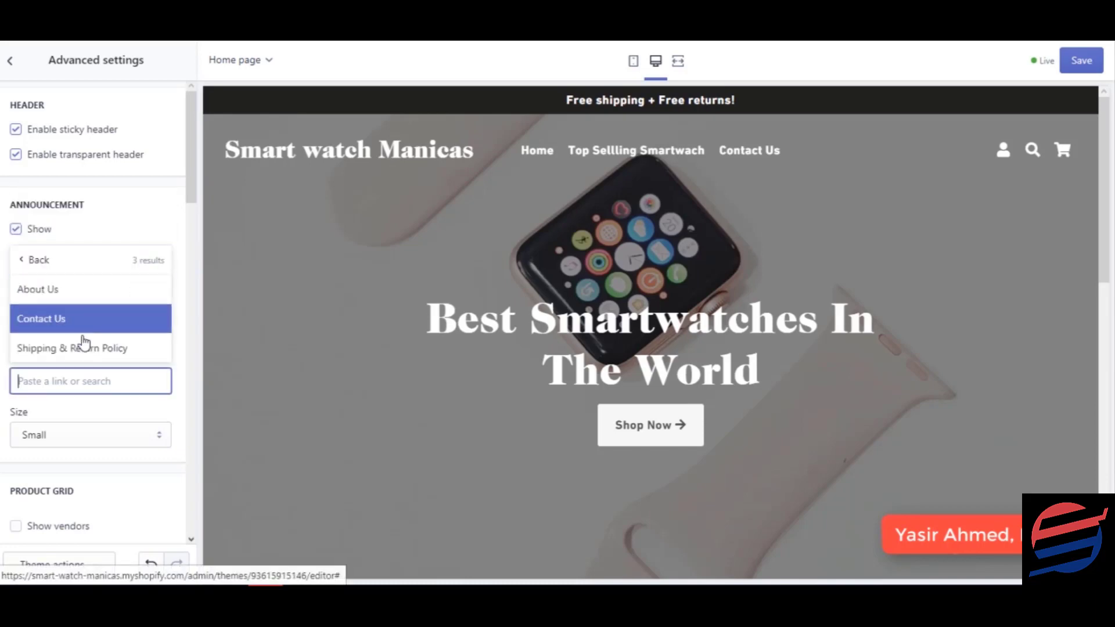
left_click(85, 345)
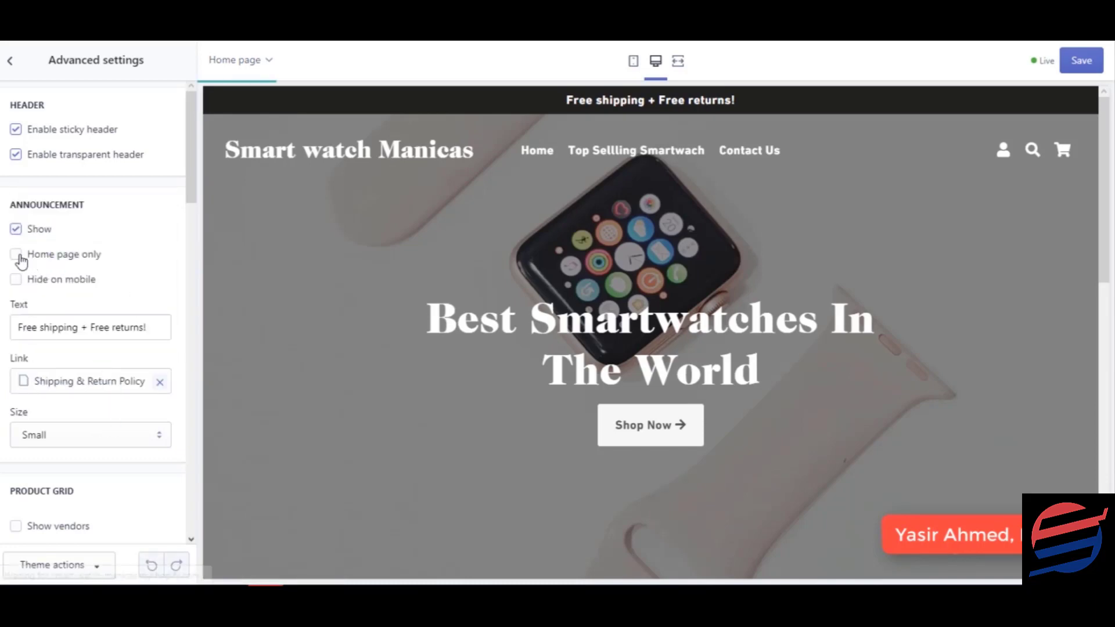
- Tick 'Home page only' for the announcement and save the changes
scroll(140, 386, "down", 1)
scroll(43, 294, "up", 1)
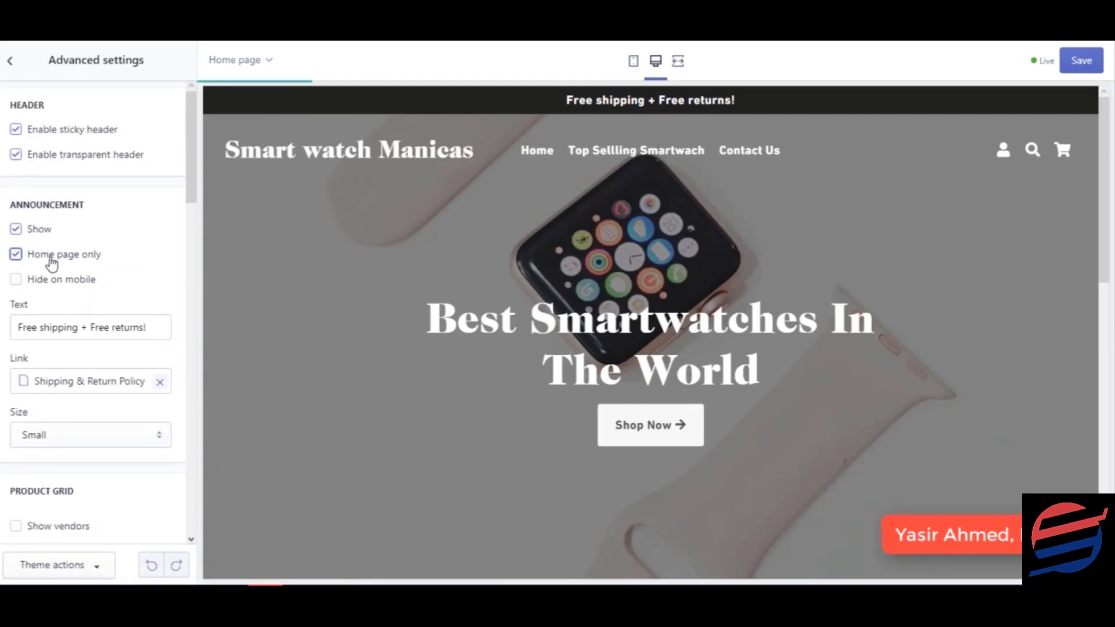
scroll(116, 289, "down", 6)
left_click(122, 324)
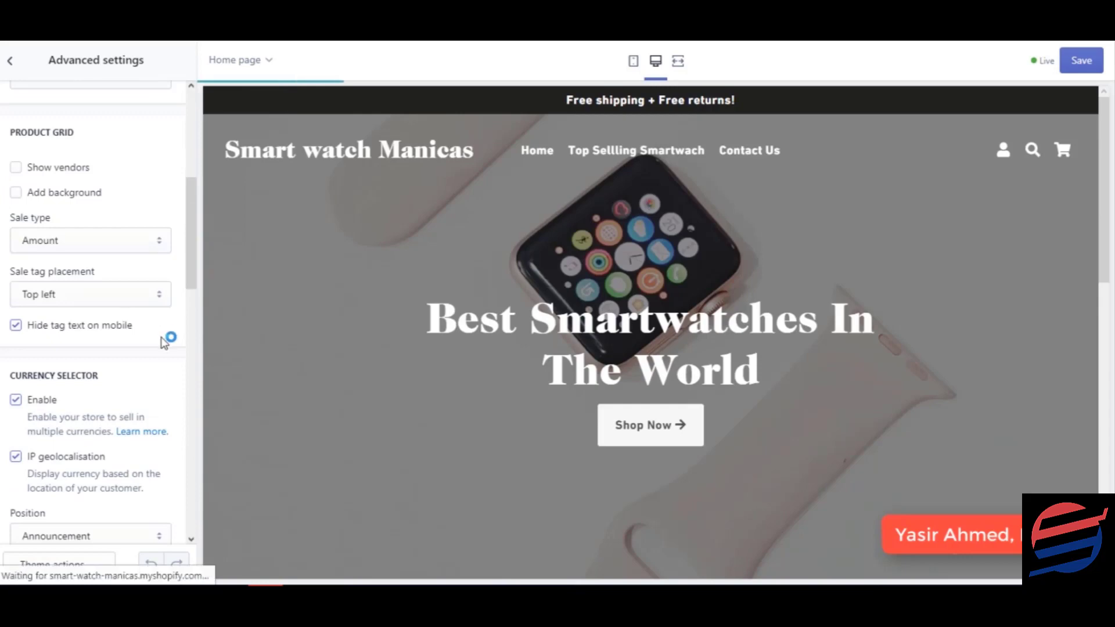
scroll(164, 343, "down", 2)
scroll(157, 334, "down", 1)
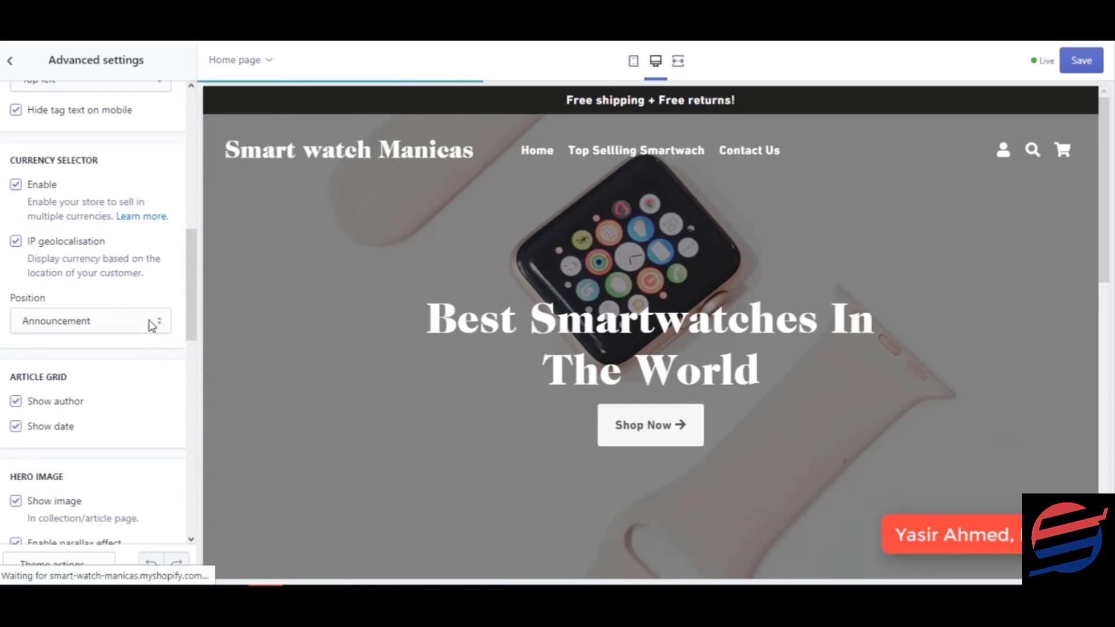
scroll(132, 372, "down", 6)
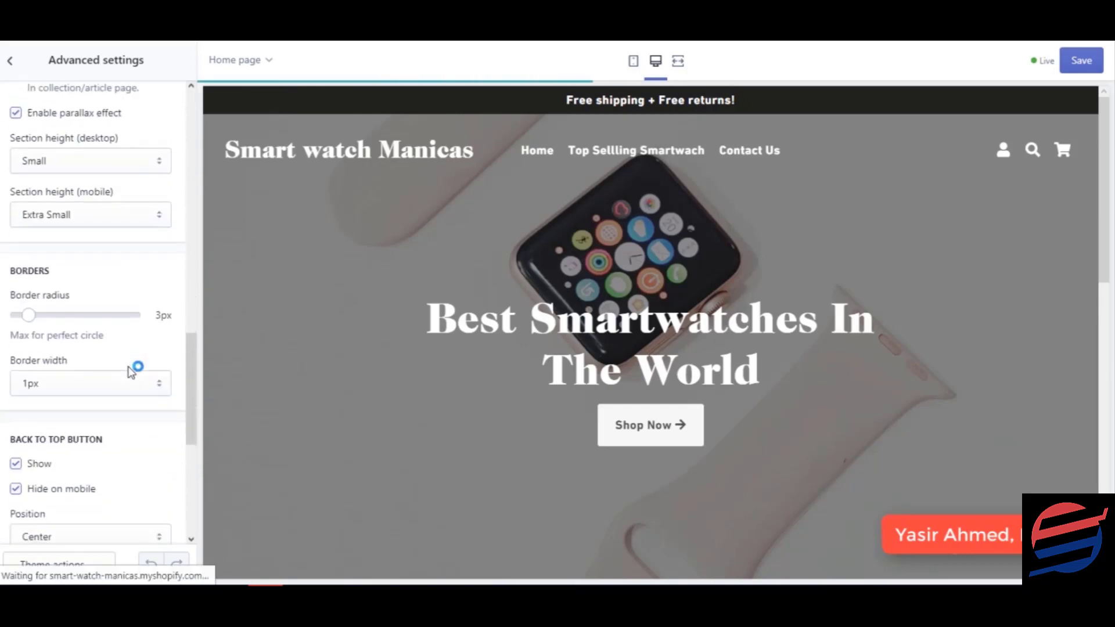
scroll(130, 366, "down", 5)
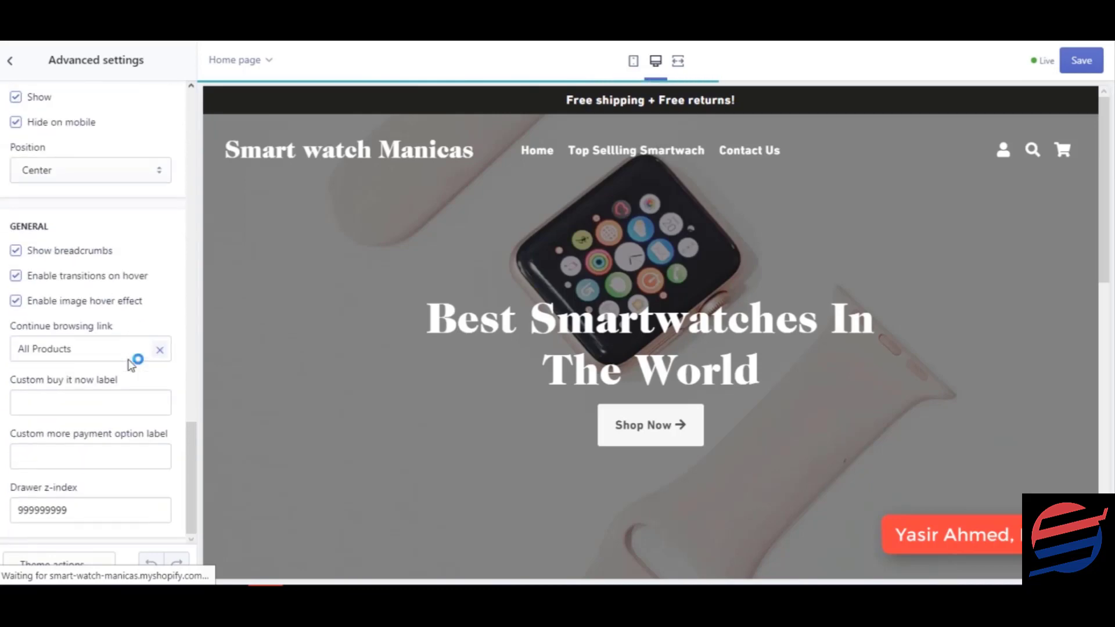
left_click(1081, 61)
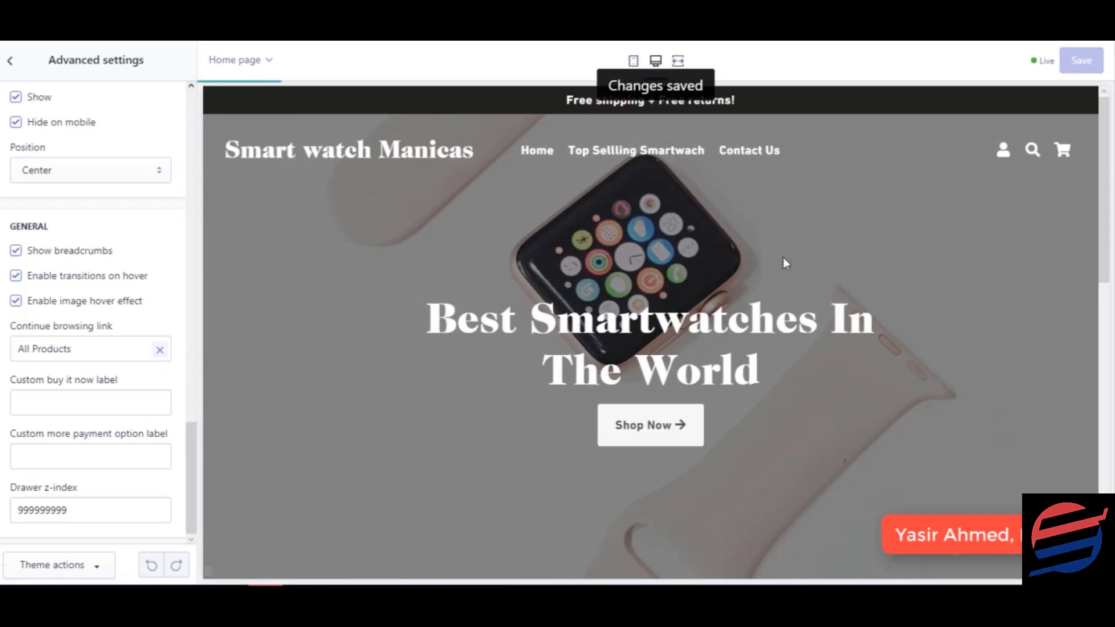
- Look over the Typography settings, then open the Colors settings
scroll(718, 316, "down", 4)
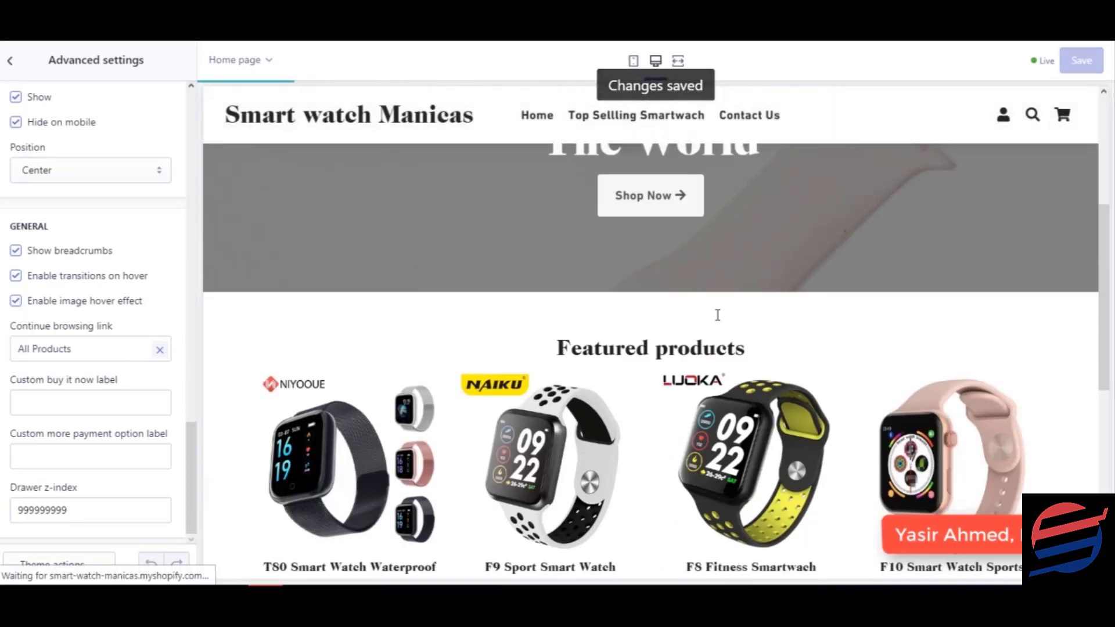
left_click(14, 61)
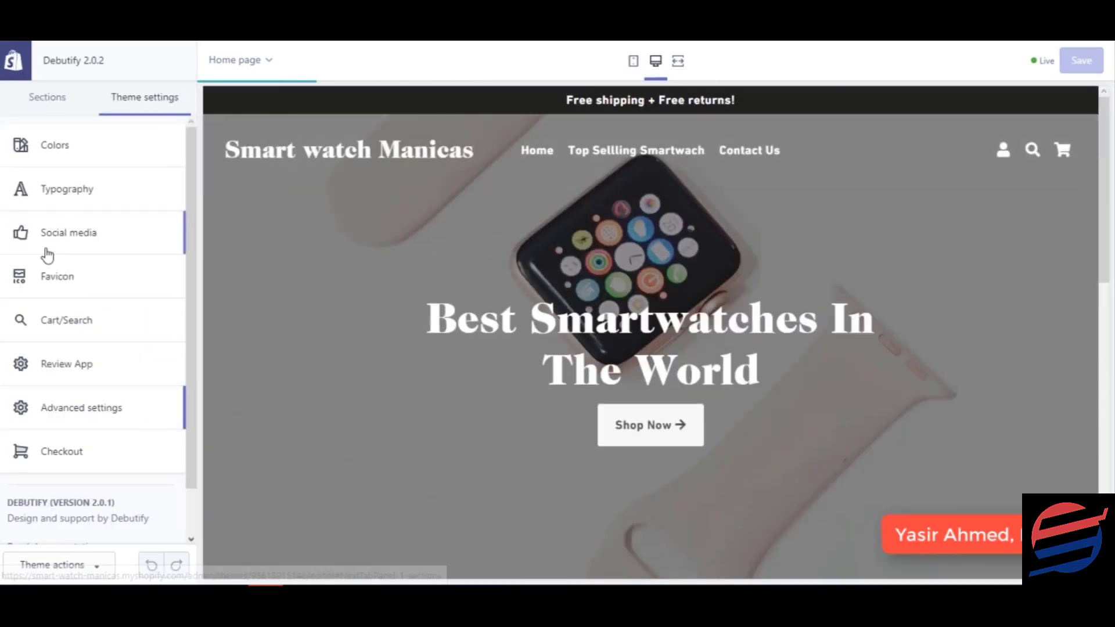
left_click(111, 191)
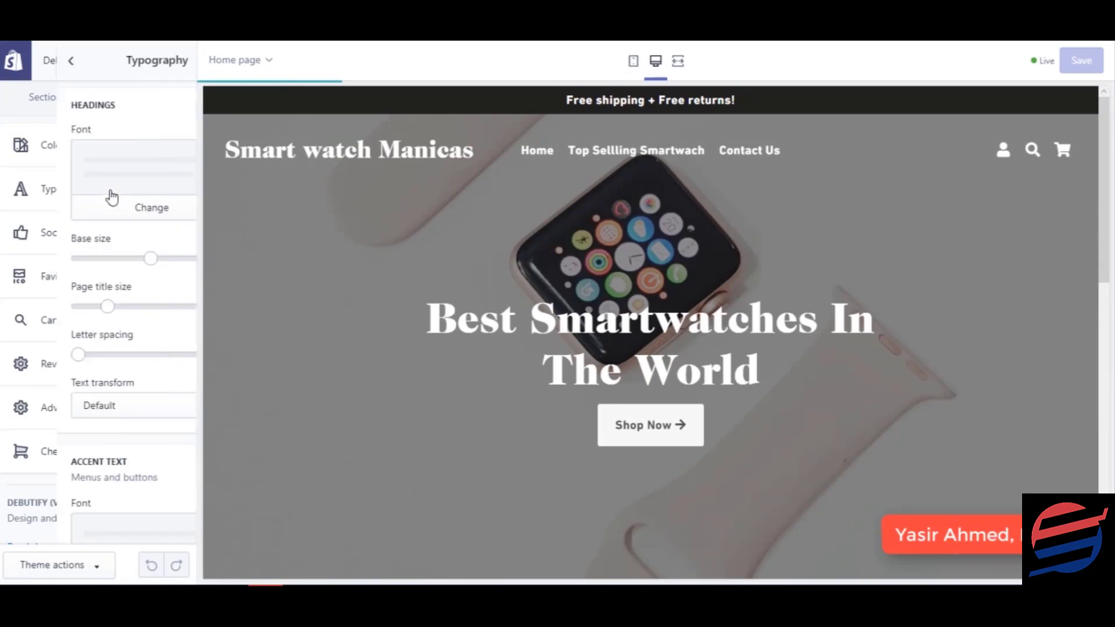
scroll(88, 398, "down", 6)
scroll(88, 398, "up", 5)
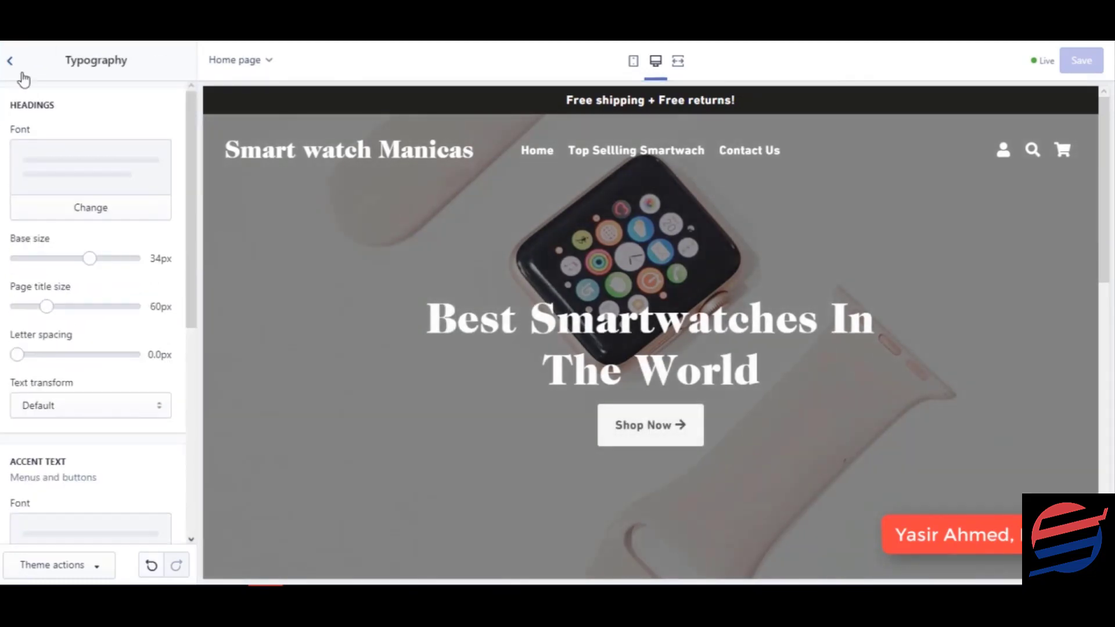
left_click(11, 61)
left_click(87, 158)
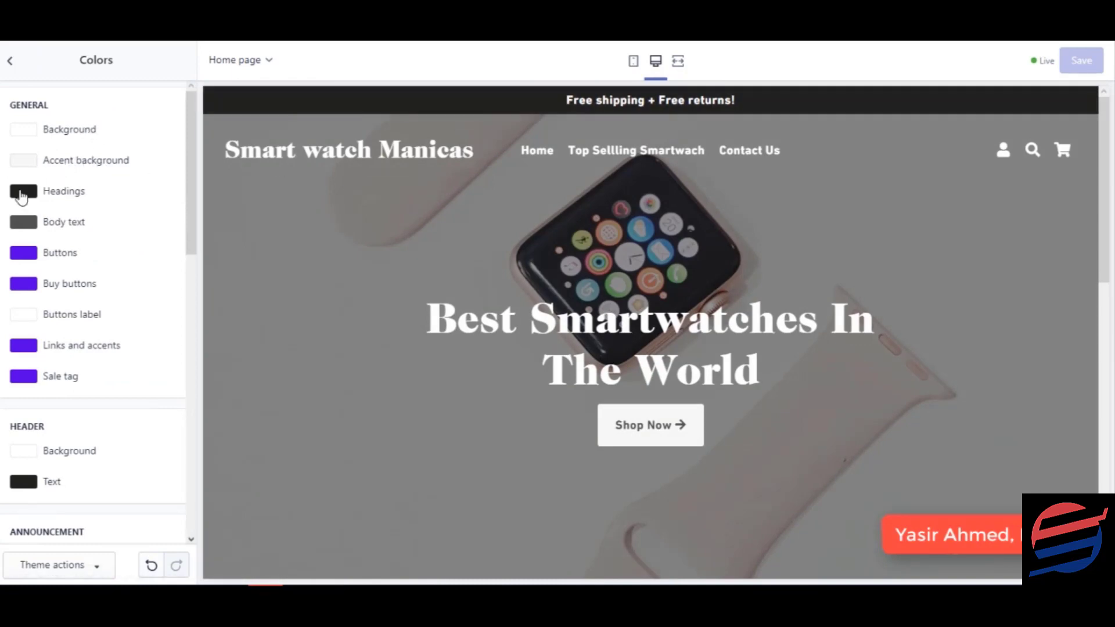
- Scroll through the general and header colour options, then go back to the settings list
scroll(114, 287, "down", 5)
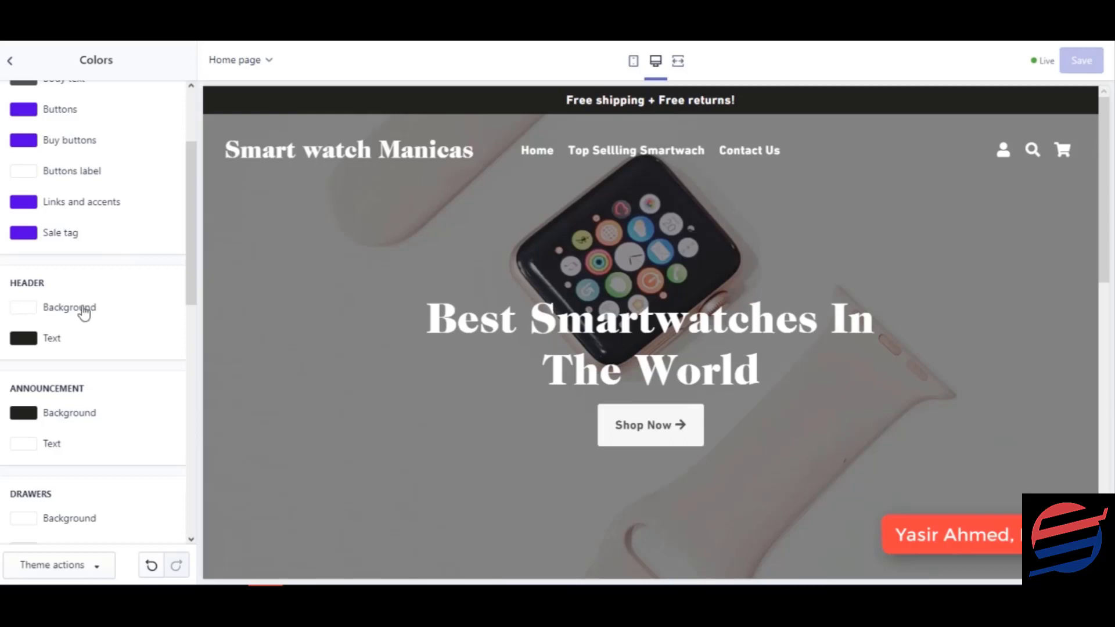
scroll(50, 342, "down", 7)
scroll(50, 342, "up", 5)
scroll(51, 342, "down", 5)
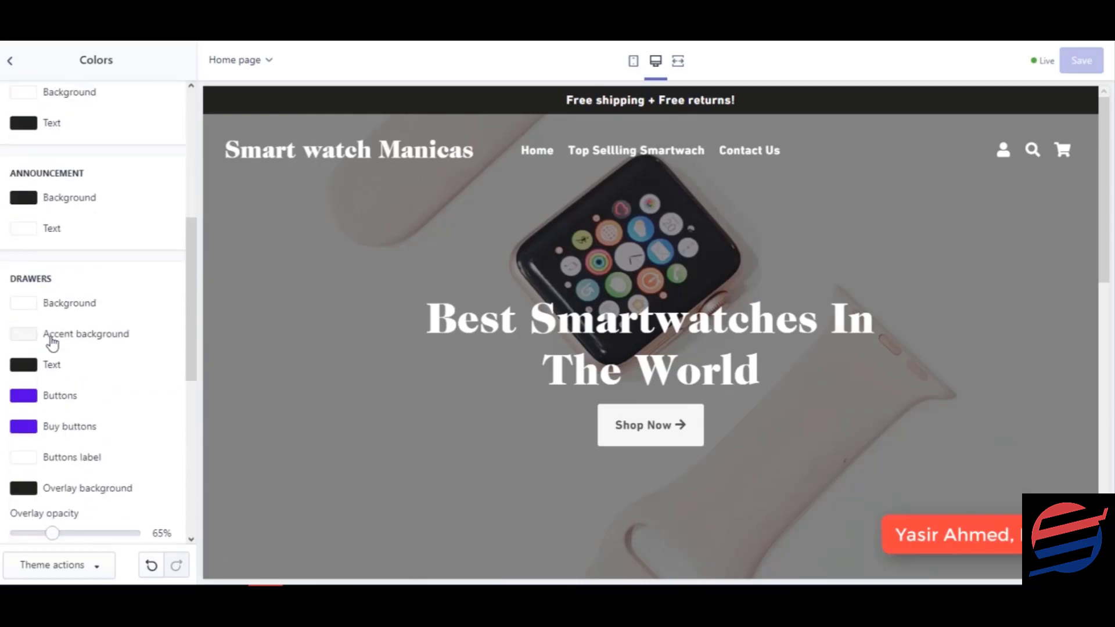
scroll(43, 225, "up", 5)
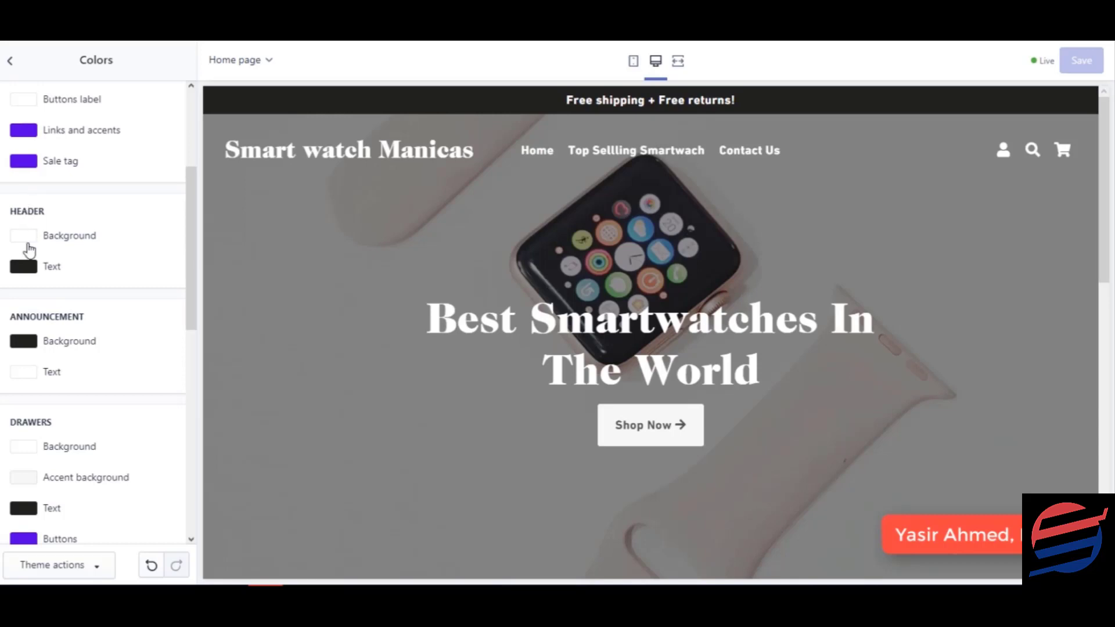
scroll(69, 303, "down", 10)
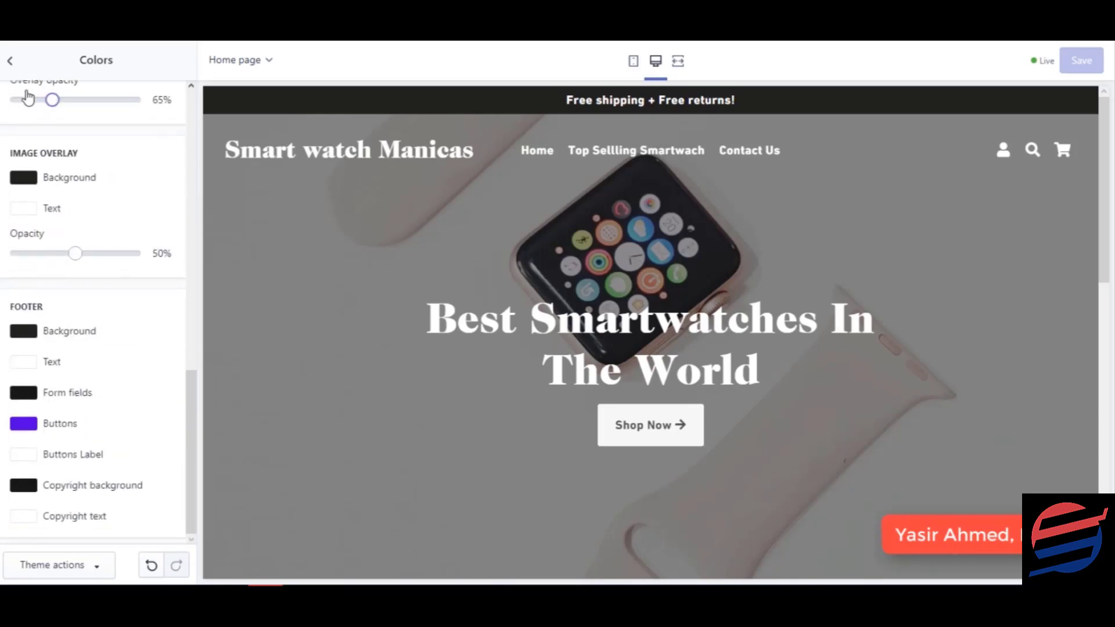
left_click(10, 60)
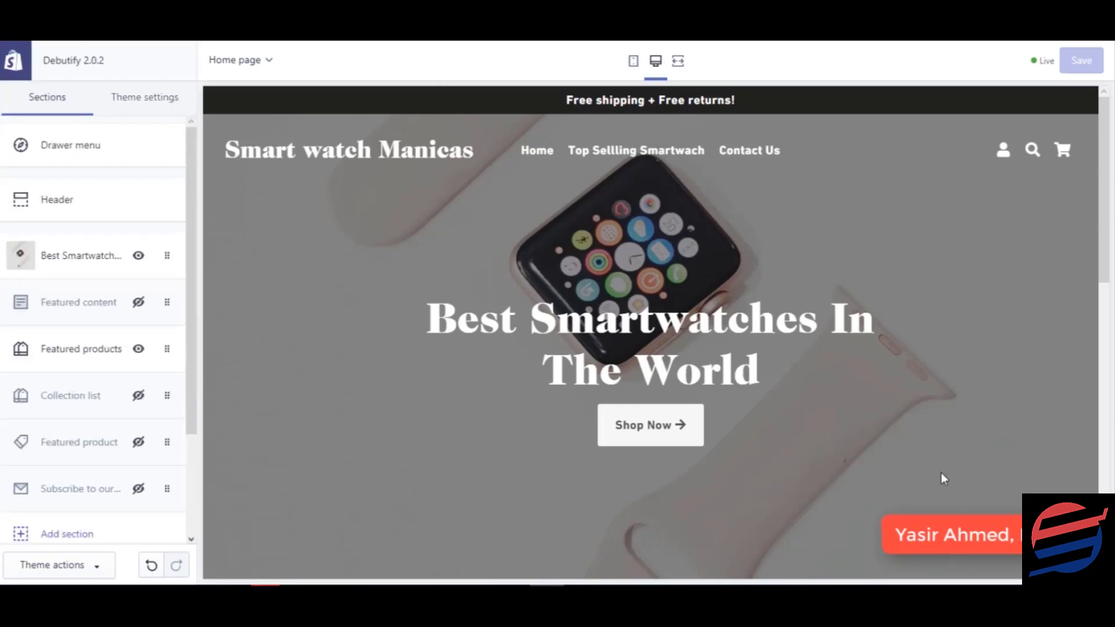
- Scroll the home page preview, then switch between desktop and mobile previews and end on mobile
scroll(577, 366, "down", 5)
scroll(577, 364, "up", 5)
scroll(578, 366, "down", 1)
scroll(578, 366, "up", 2)
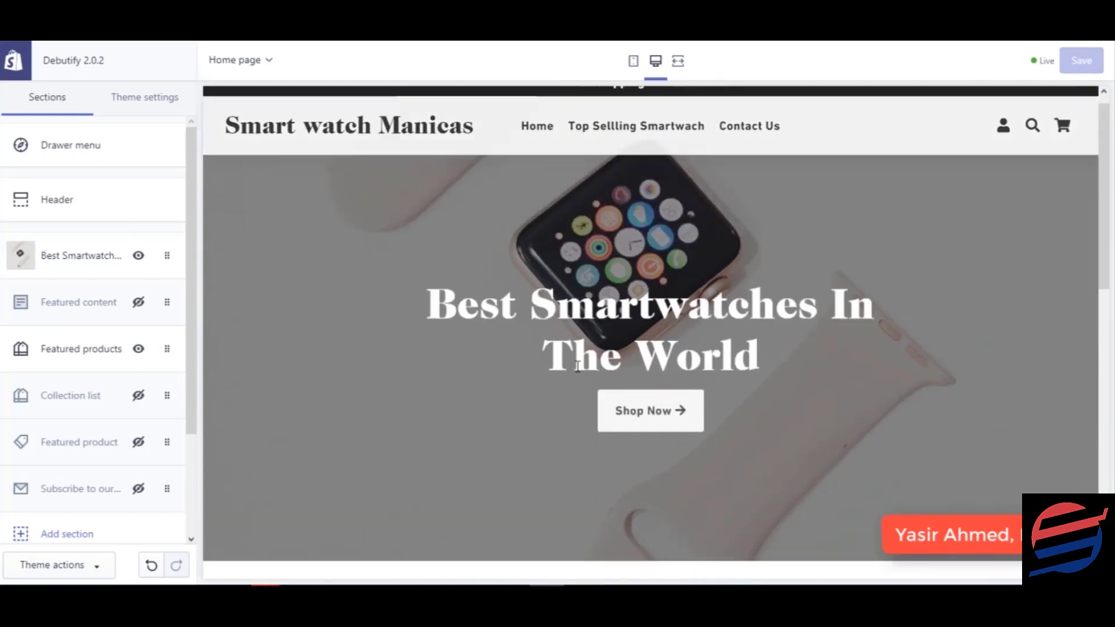
scroll(449, 145, "down", 1)
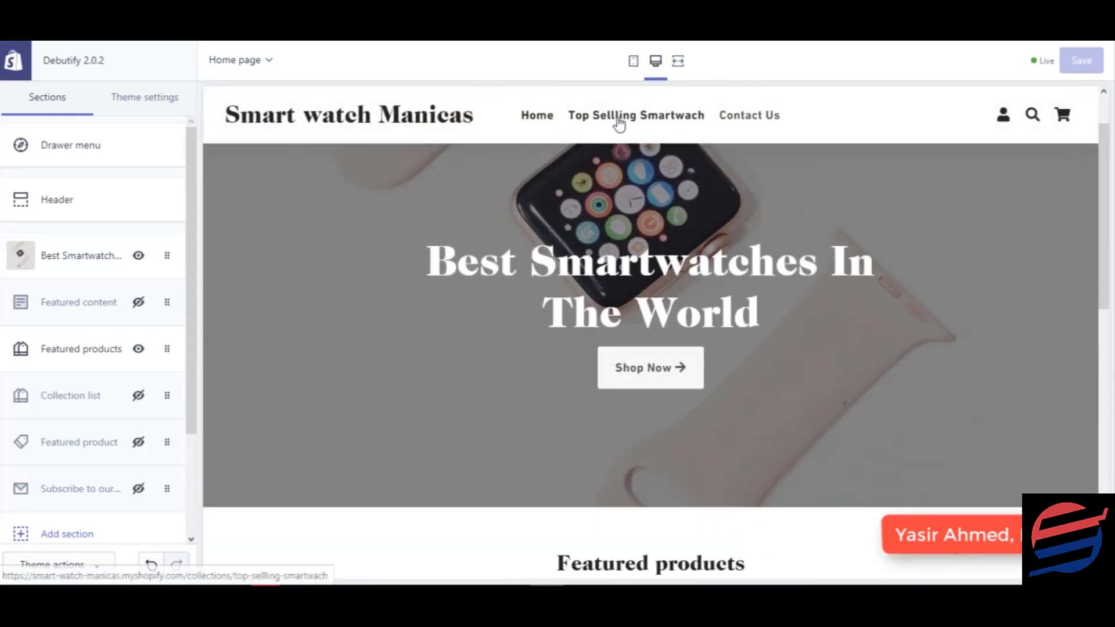
left_click(633, 62)
left_click(656, 64)
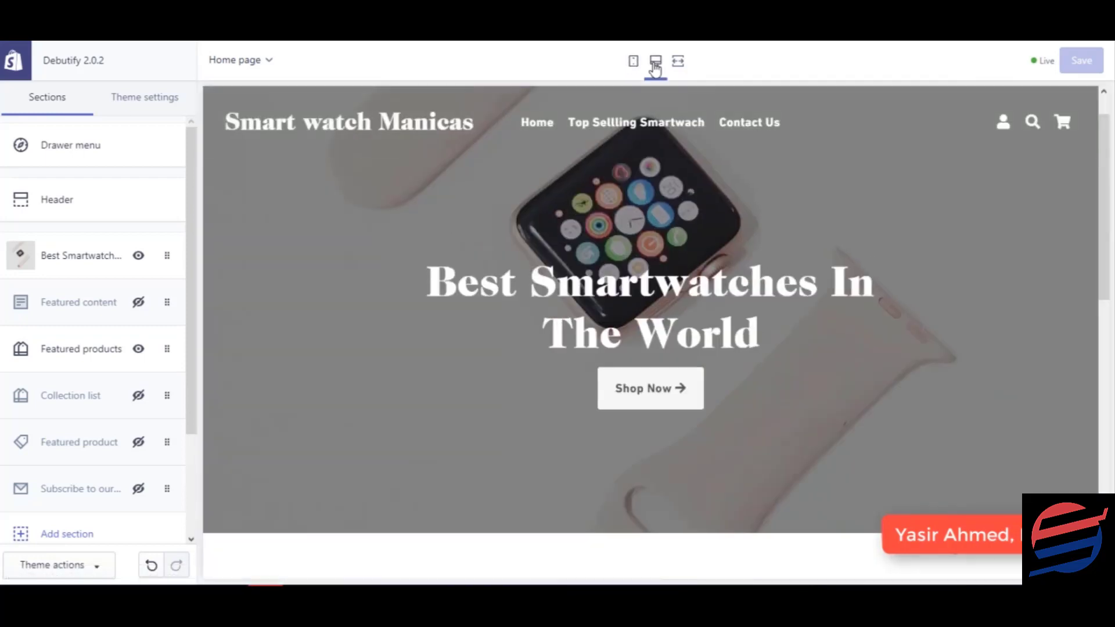
left_click(633, 63)
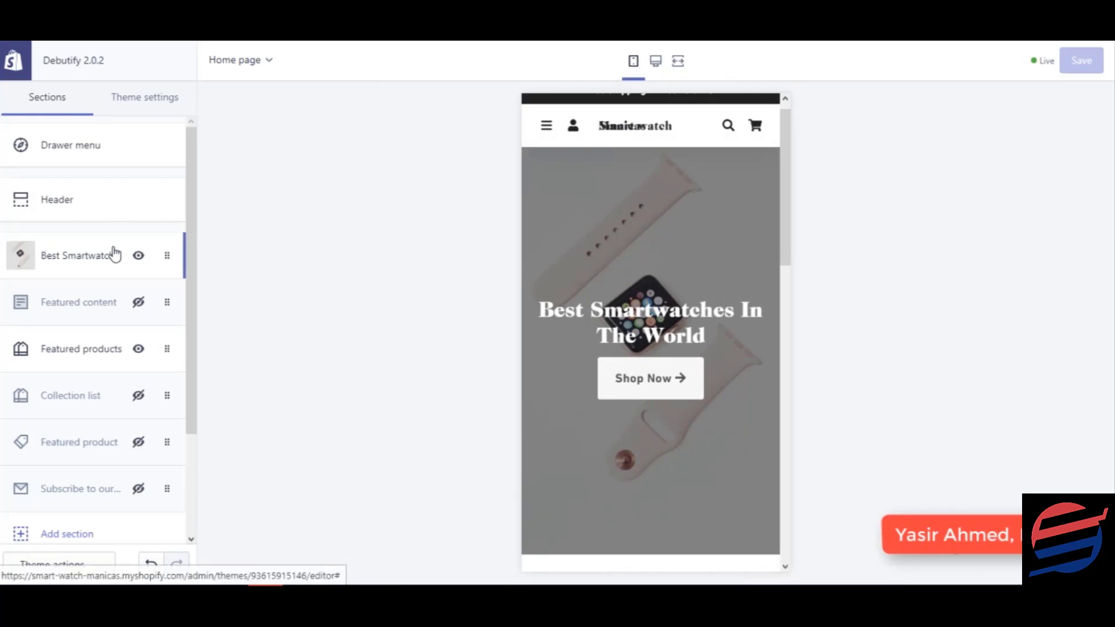
- Compare the home page in full-width, desktop and mobile previews before editing the slideshow
left_click(70, 253)
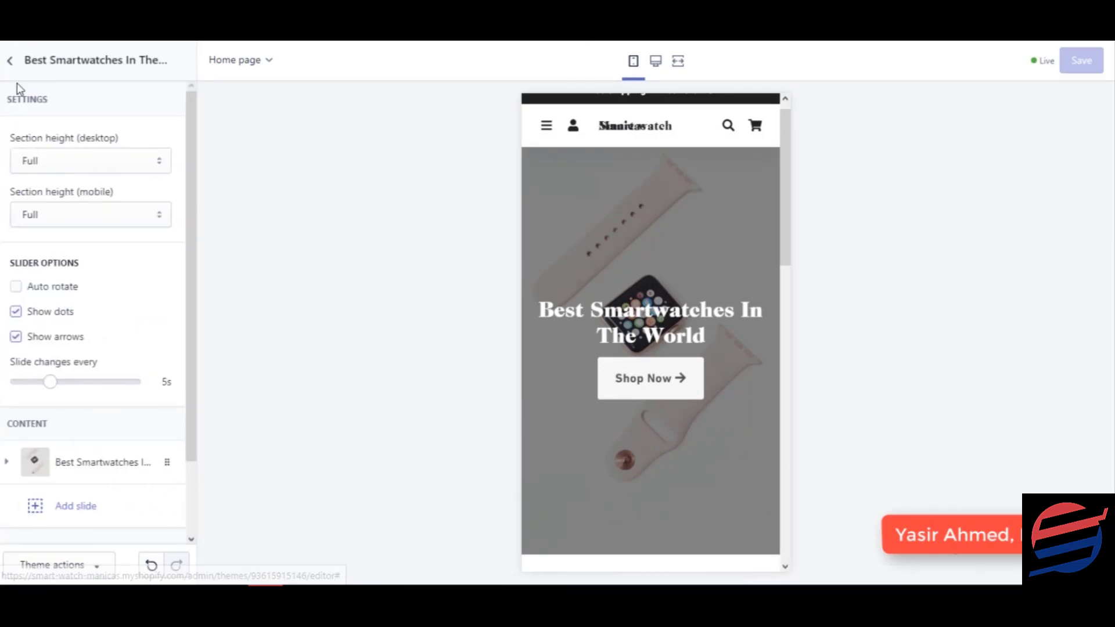
left_click(12, 59)
left_click(671, 63)
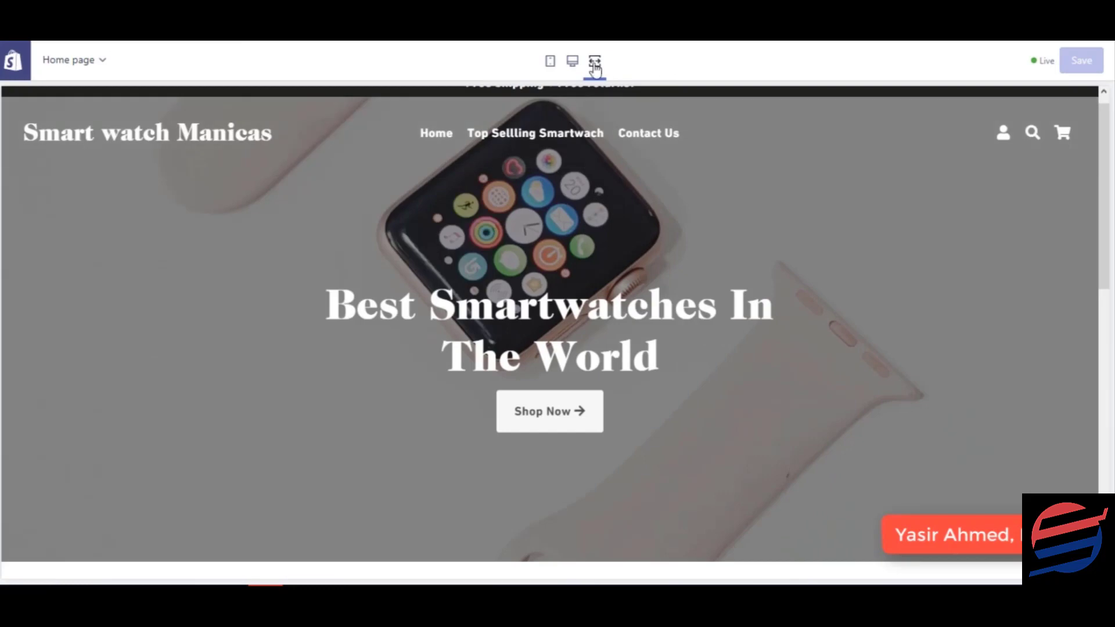
left_click(574, 62)
left_click(634, 63)
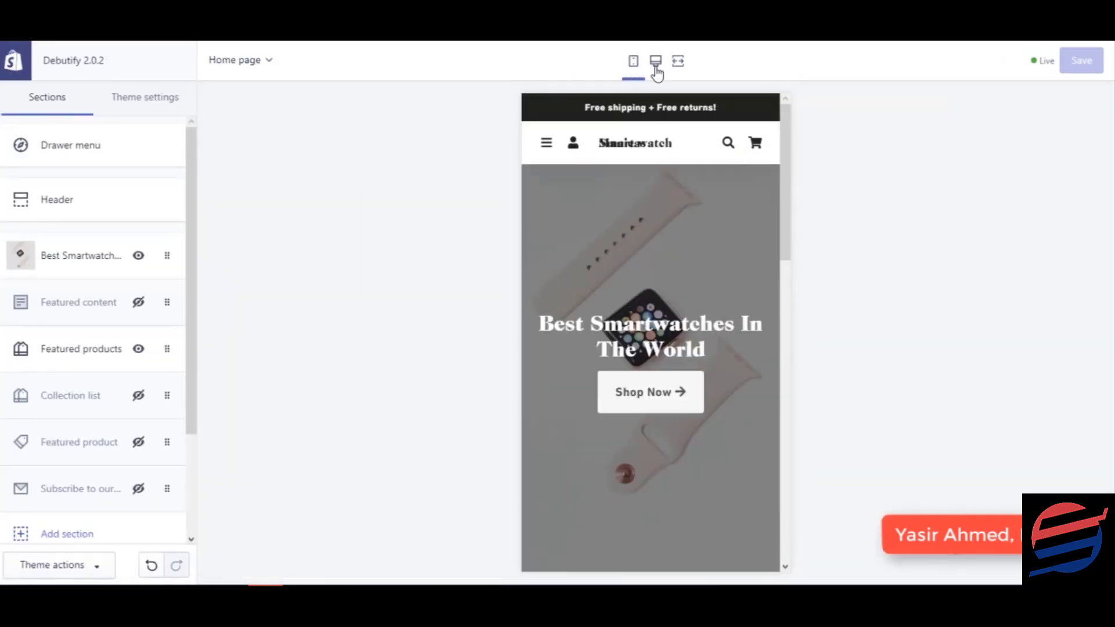
left_click(656, 61)
- In the slideshow settings, set desktop section height to Large and mobile section height to Small
left_click(65, 259)
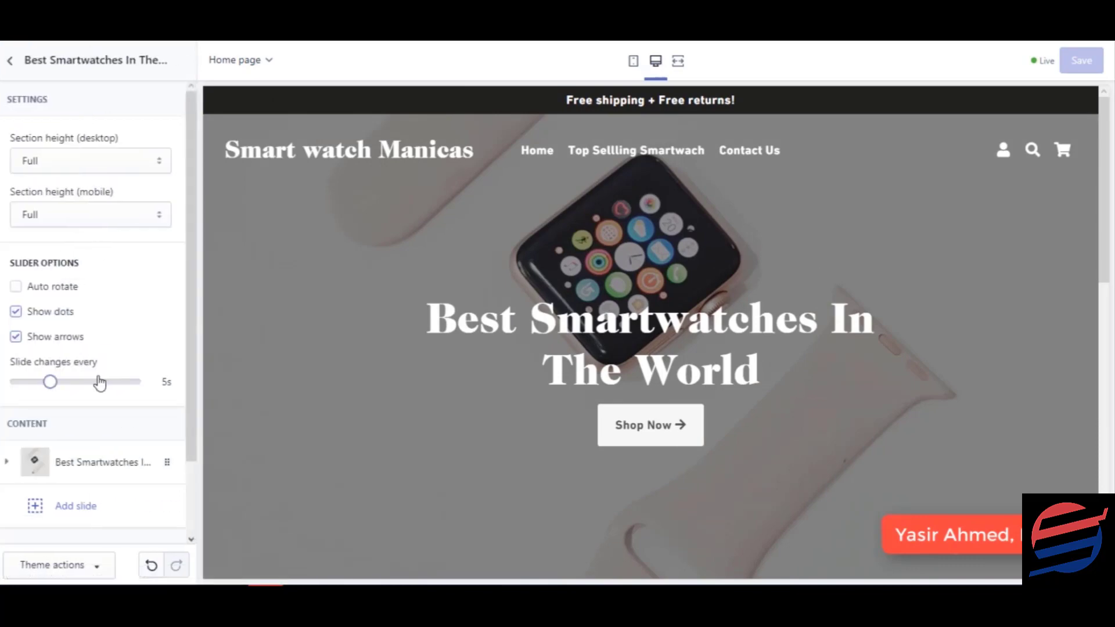
left_click(114, 216)
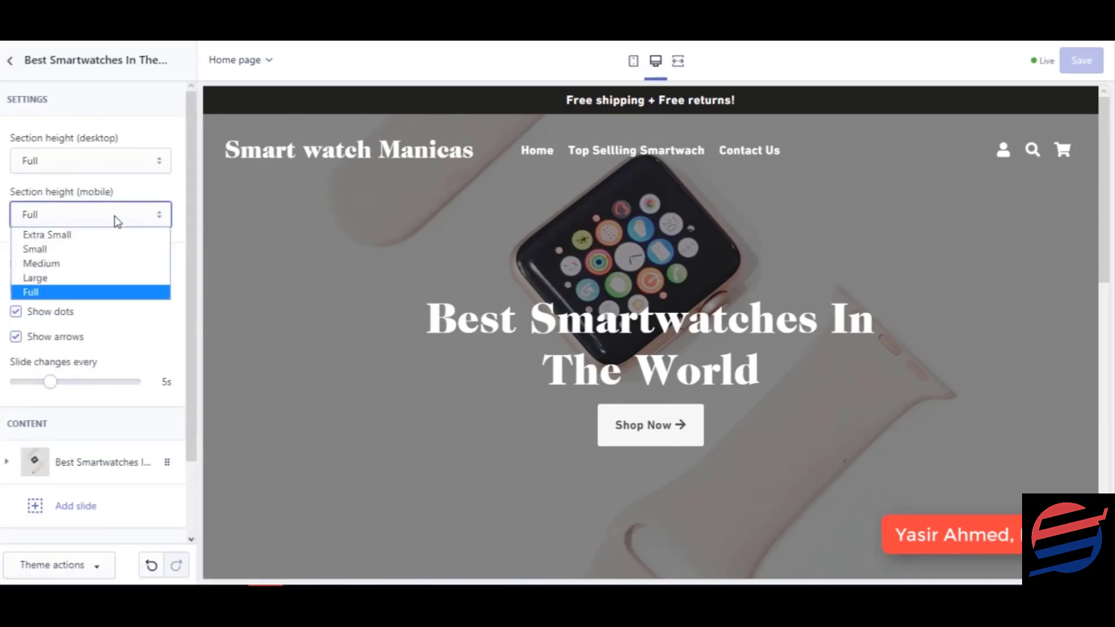
left_click(97, 266)
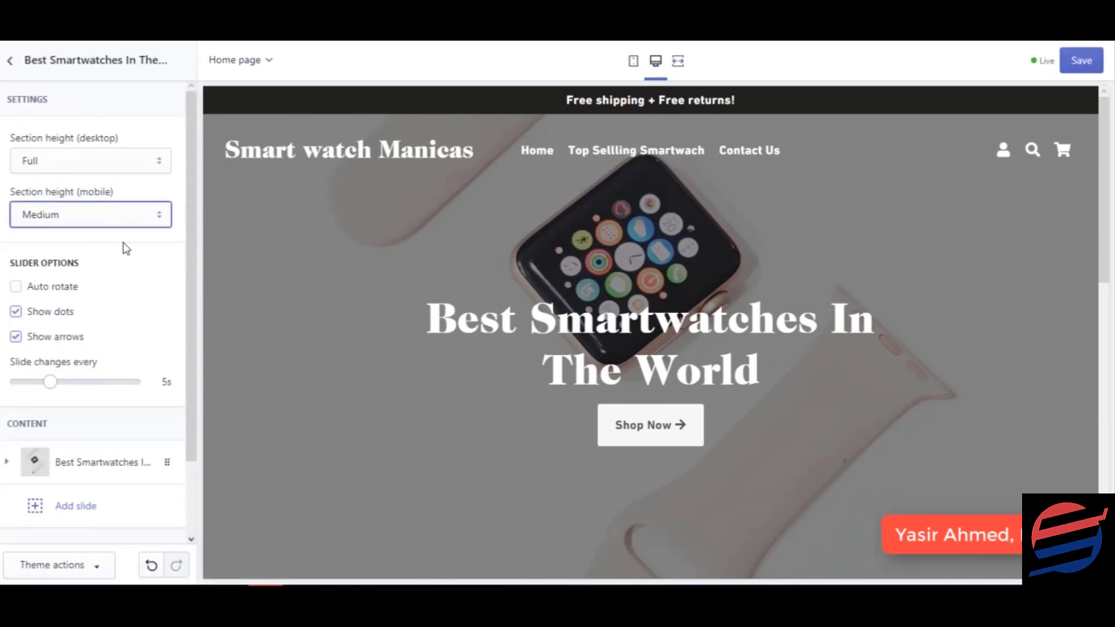
left_click(634, 64)
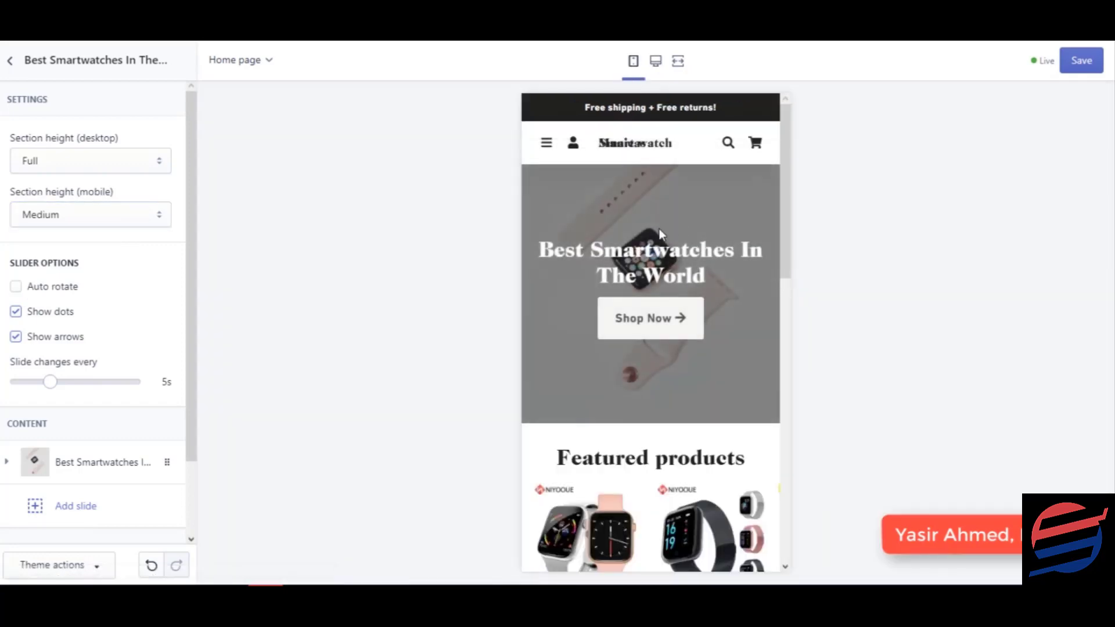
left_click(131, 167)
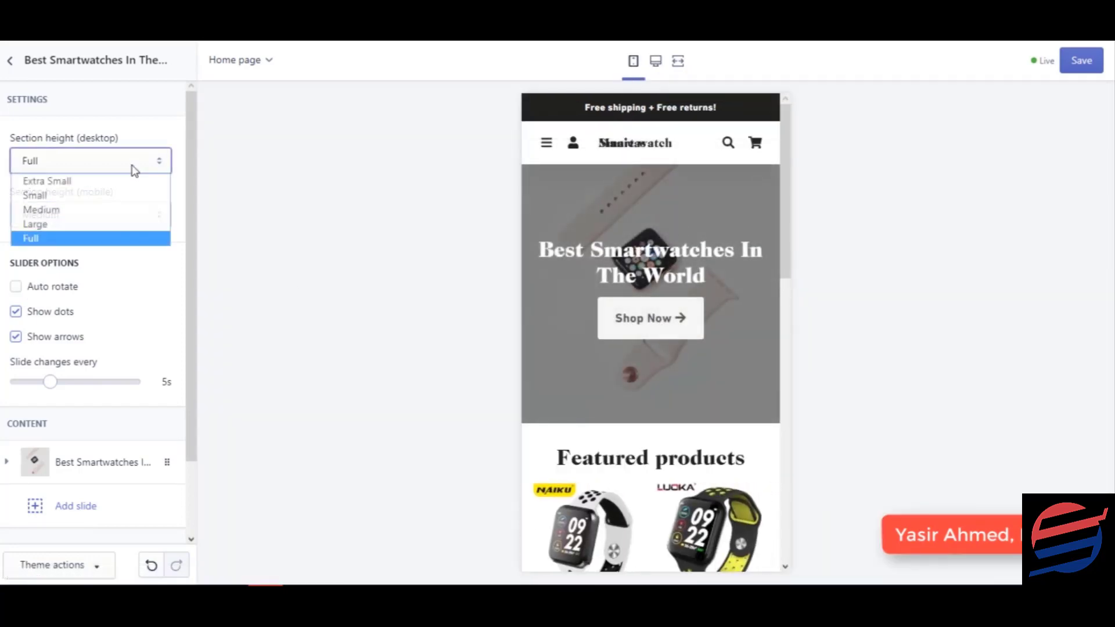
left_click(114, 224)
left_click(114, 221)
left_click(137, 246)
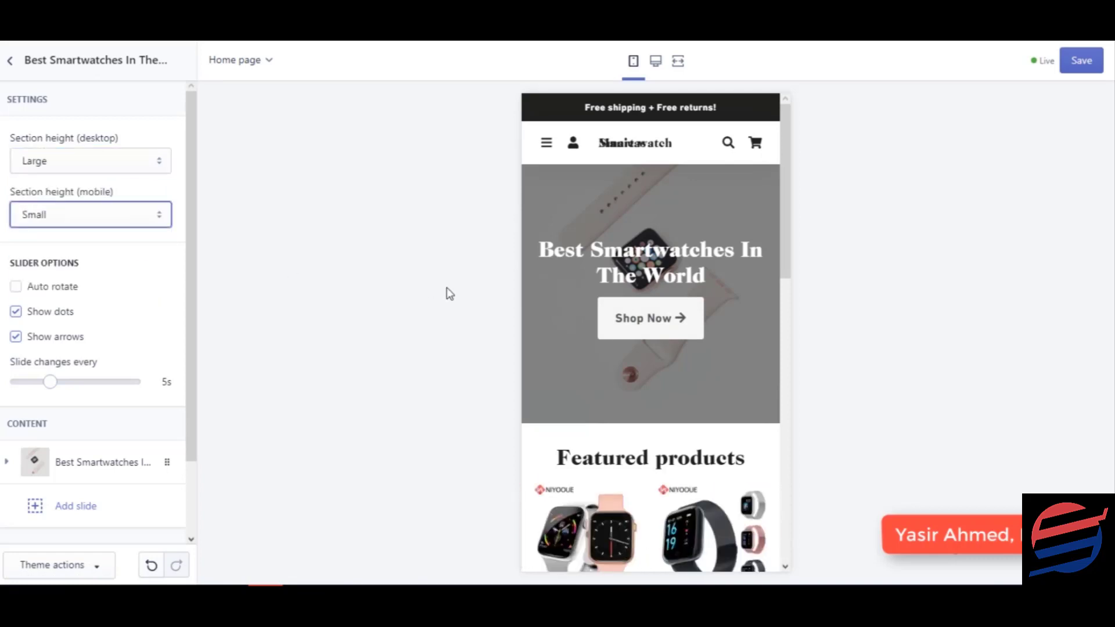
- Check the desktop preview, briefly try Medium, keep the desktop height at Large, and save
left_click(655, 62)
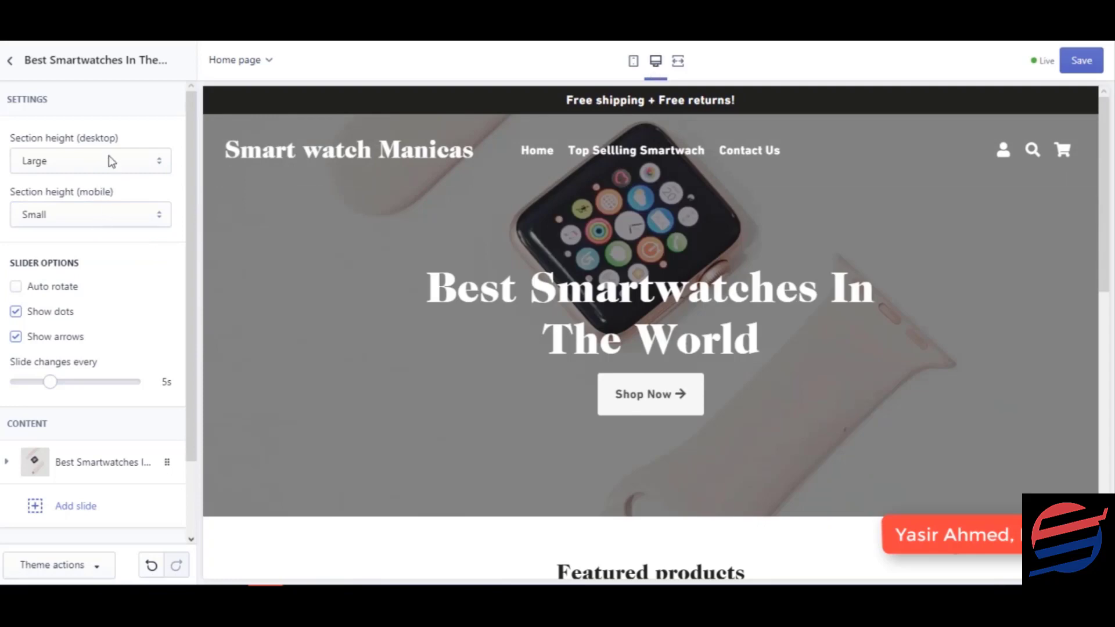
left_click(112, 162)
left_click(93, 209)
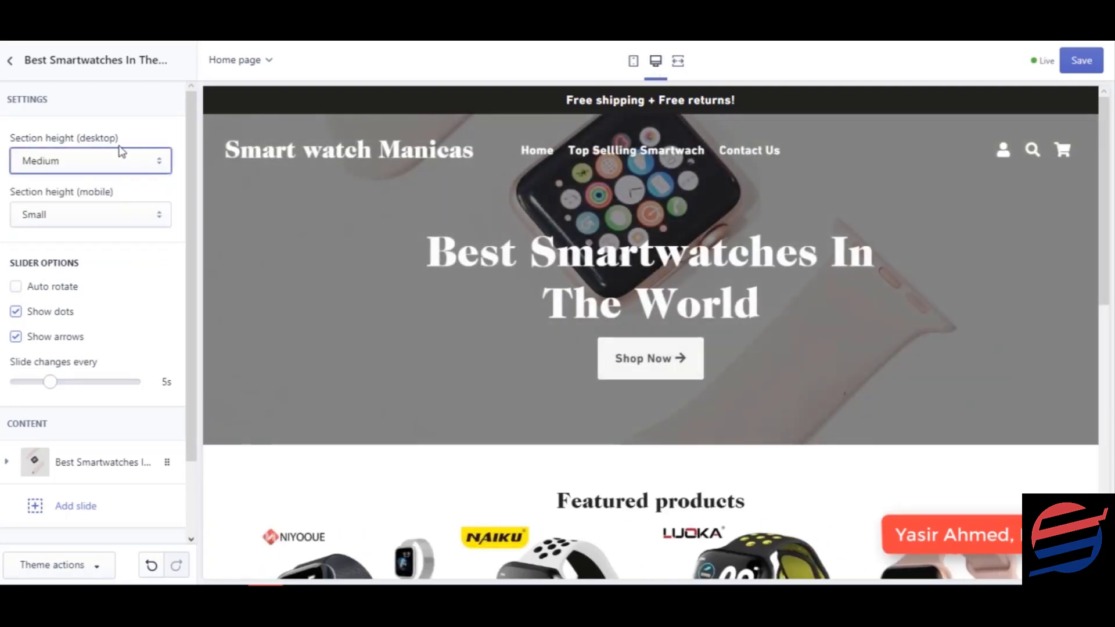
left_click(121, 153)
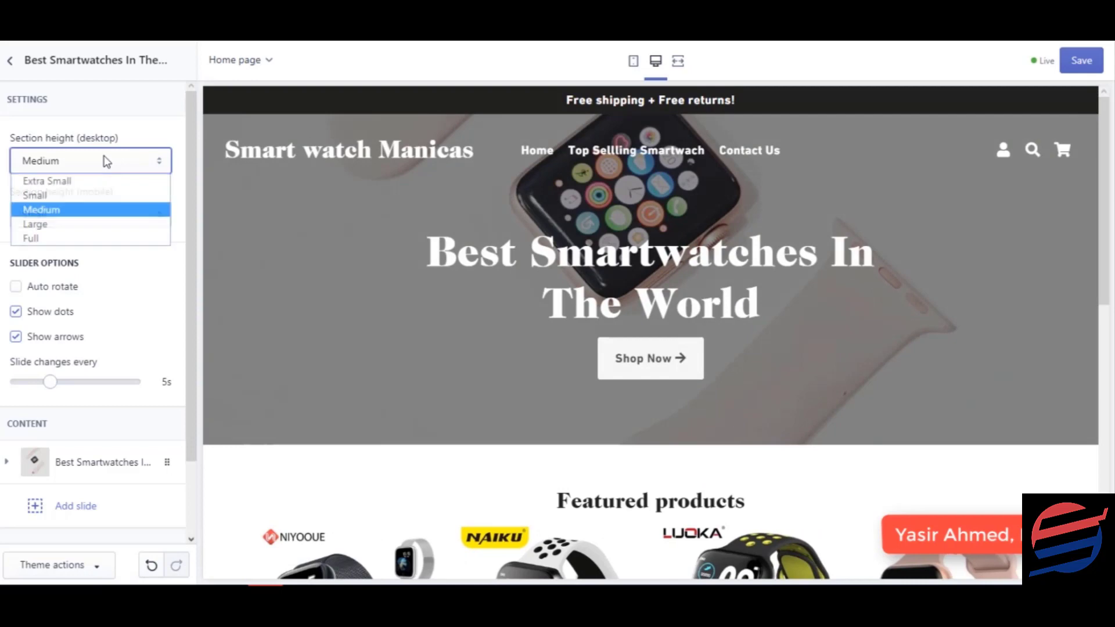
left_click(74, 224)
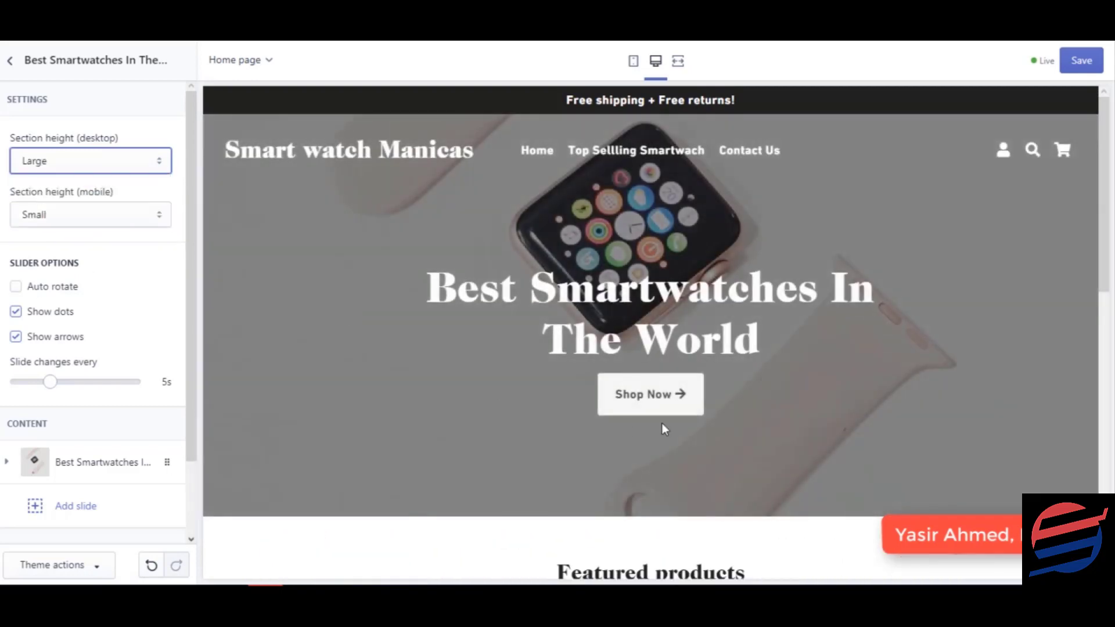
scroll(662, 426, "down", 5)
left_click(1086, 64)
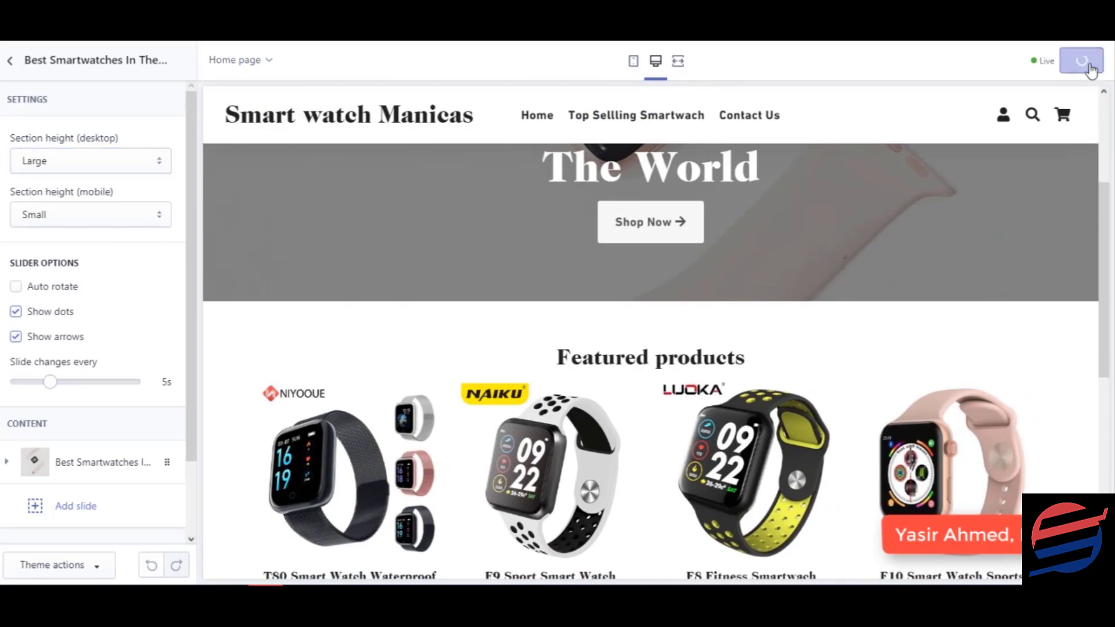
- Return from the slideshow settings to the Debutify 2.0.2 sections list and scroll down it
scroll(154, 351, "down", 2)
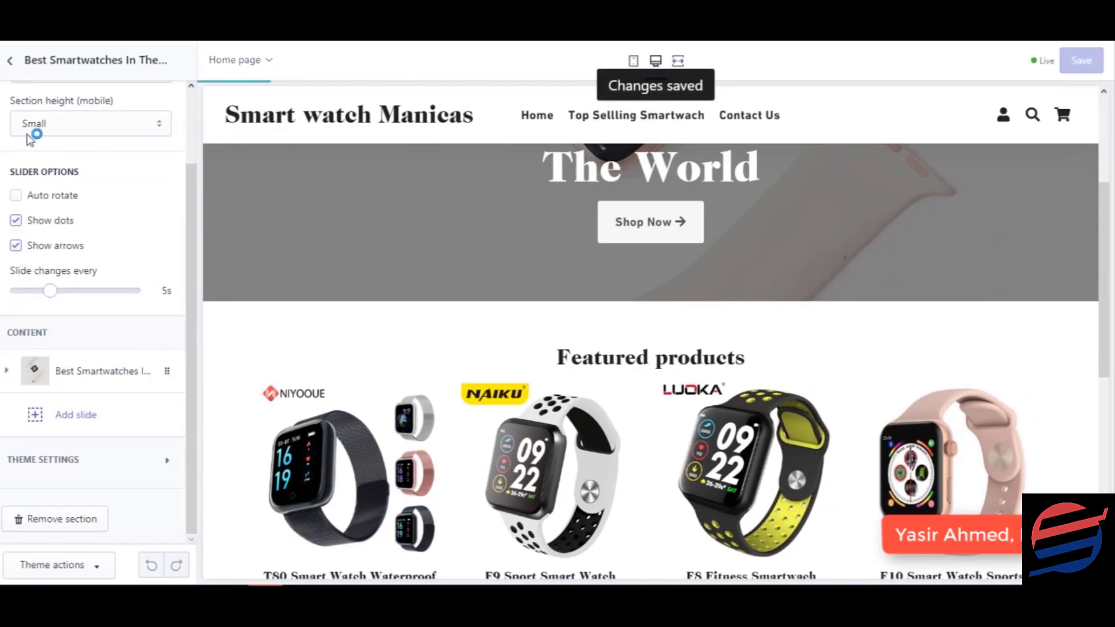
left_click(11, 60)
scroll(596, 313, "down", 6)
scroll(596, 314, "down", 2)
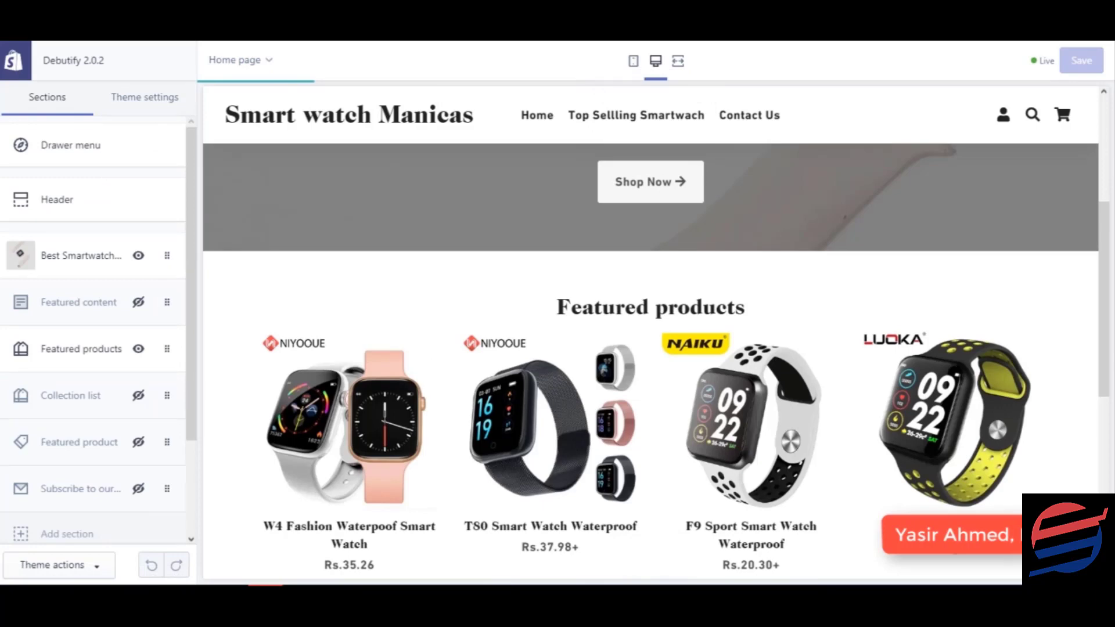
scroll(649, 368, "down", 7)
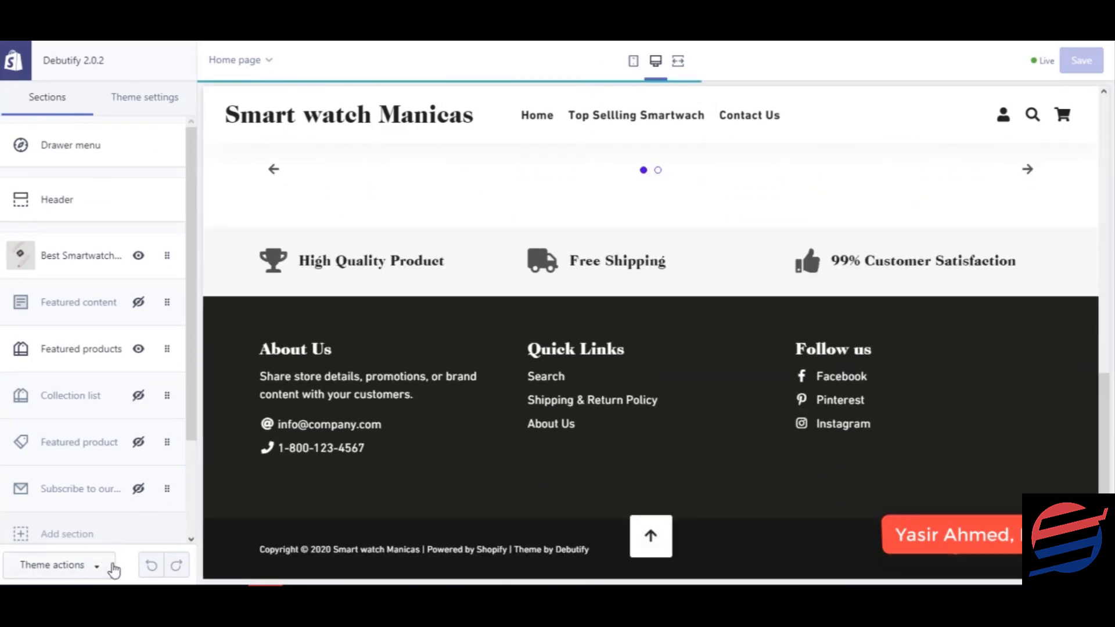
- Open and close the Theme actions list, then exit the editor toward the store admin
left_click(100, 567)
left_click(99, 568)
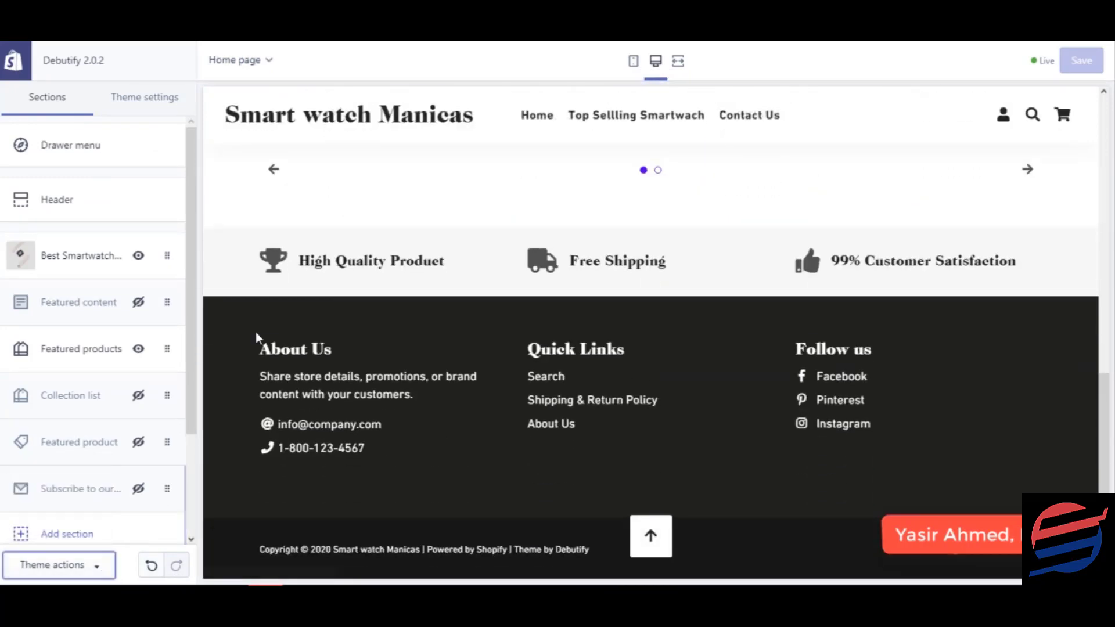
left_click(17, 68)
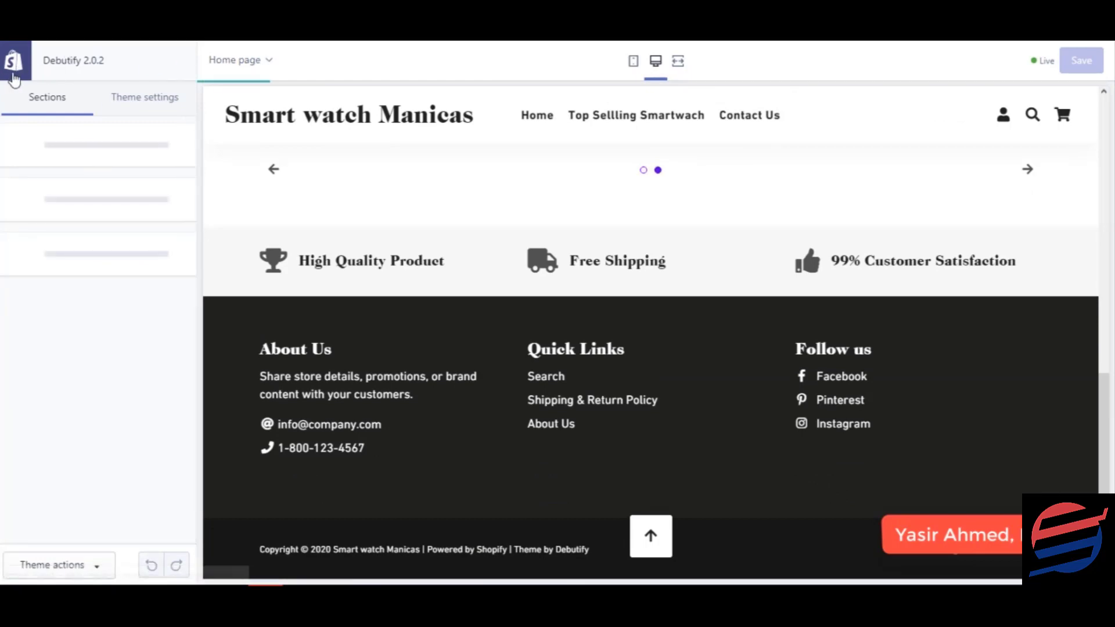